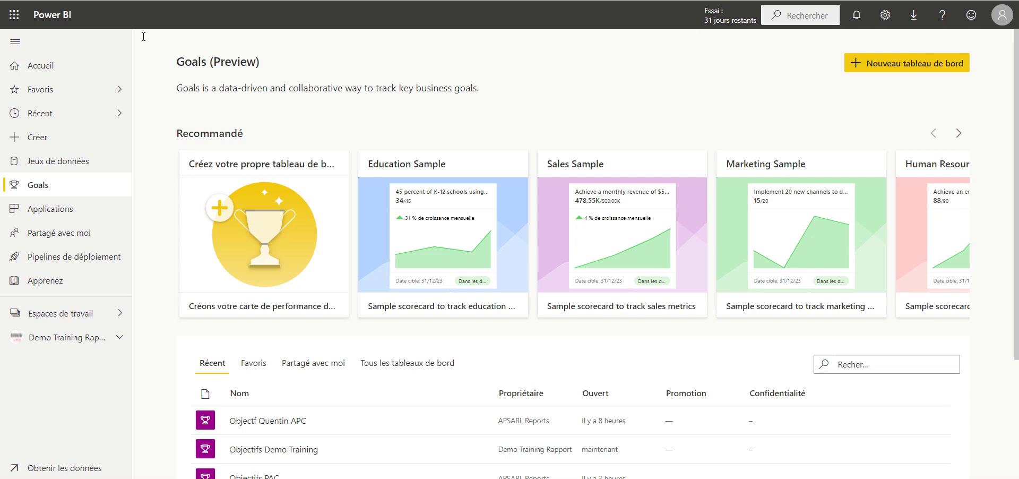
Look over the Goals hub's recommended samples and recent scorecards, and view the Objectifs Demo Training scorecard
left_click_drag(143, 36, 219, 40)
left_click(219, 40)
key("ctrl+Tab")
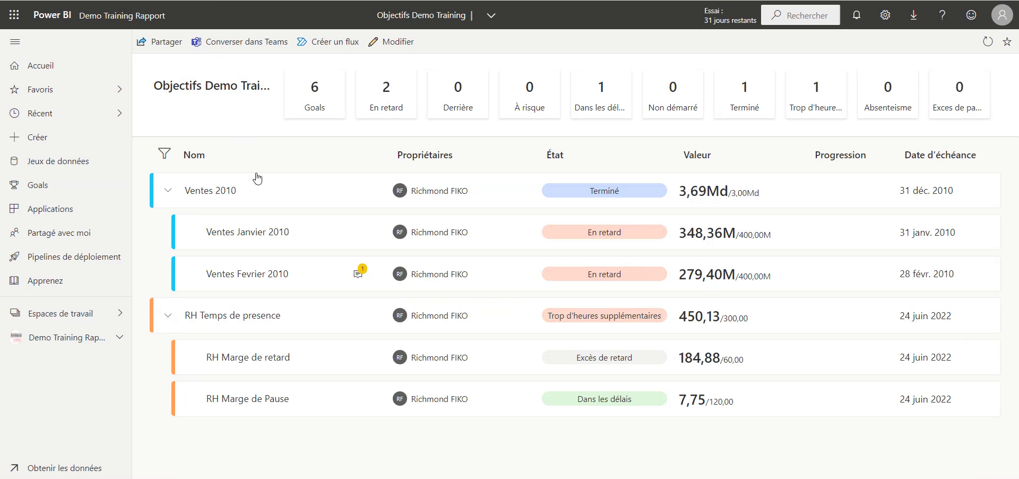
left_click(376, 264)
key("alt+Left")
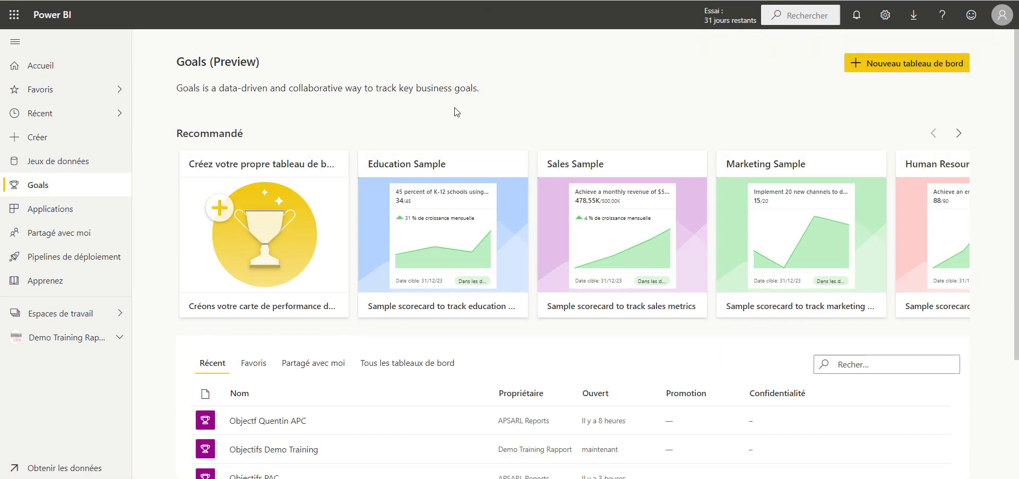
scroll(460, 116, "down", 3)
scroll(461, 116, "up", 3)
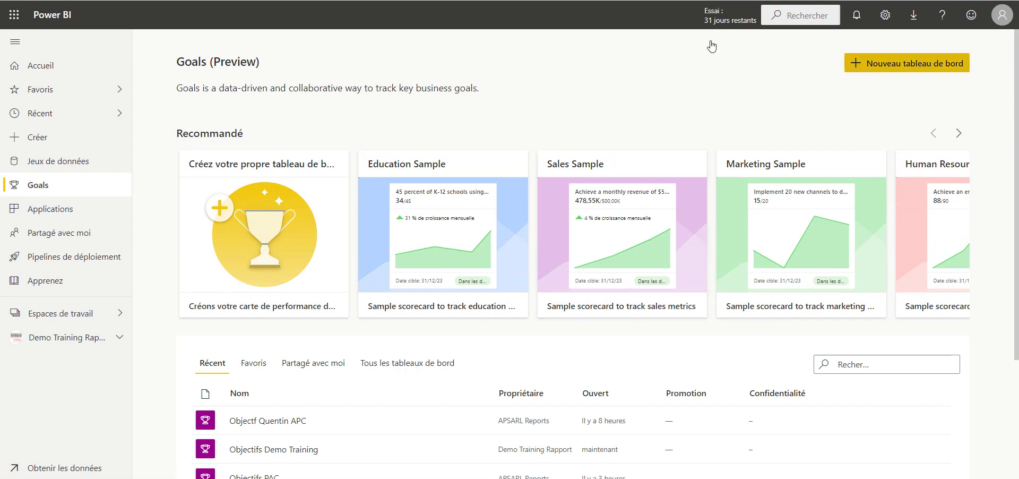
scroll(462, 104, "down", 3)
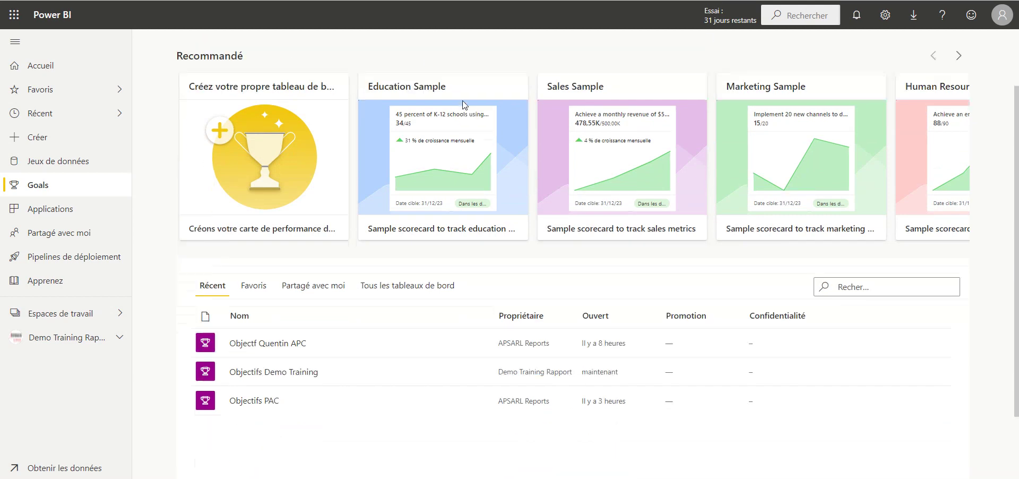
scroll(342, 133, "up", 2)
scroll(342, 132, "up", 1)
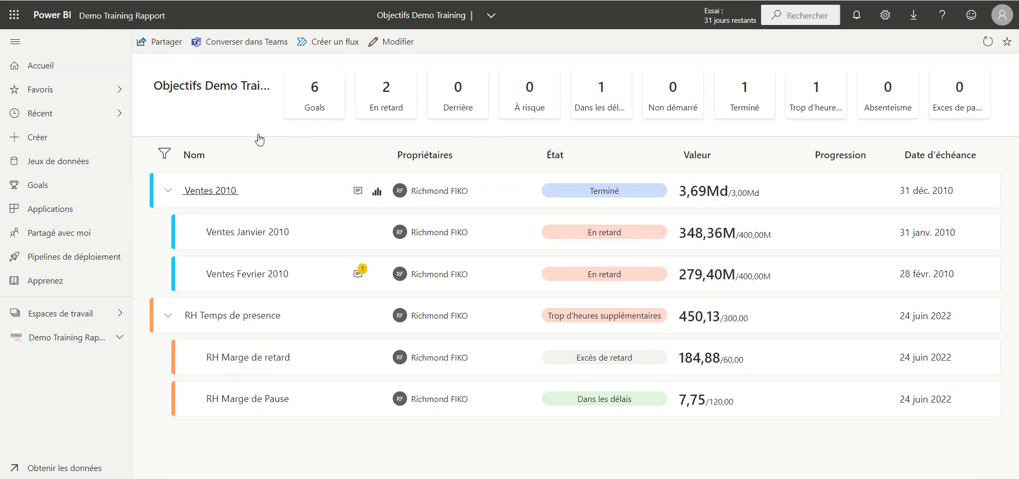
Open the Ventes 2010 goal for editing and inspect its target and its current-value connection with the report filtered to 2010
left_click(391, 41)
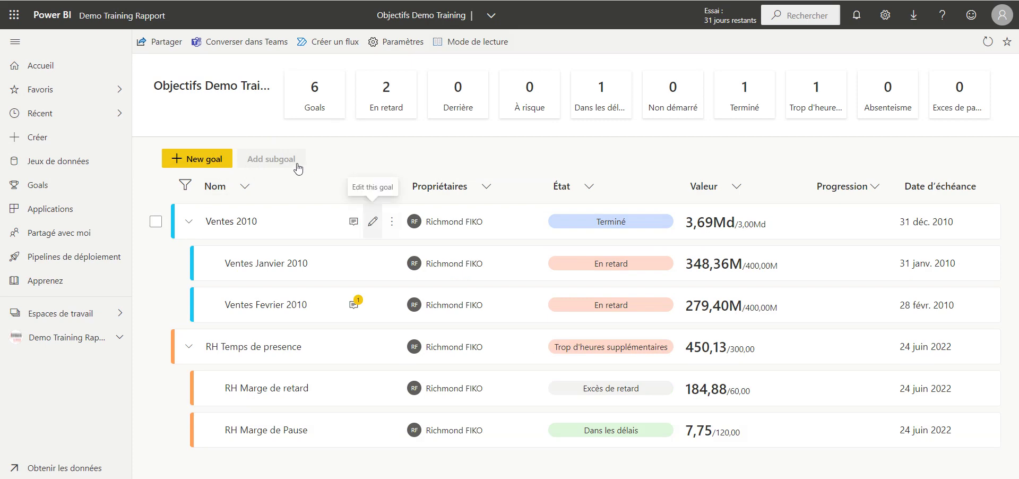
key("Return")
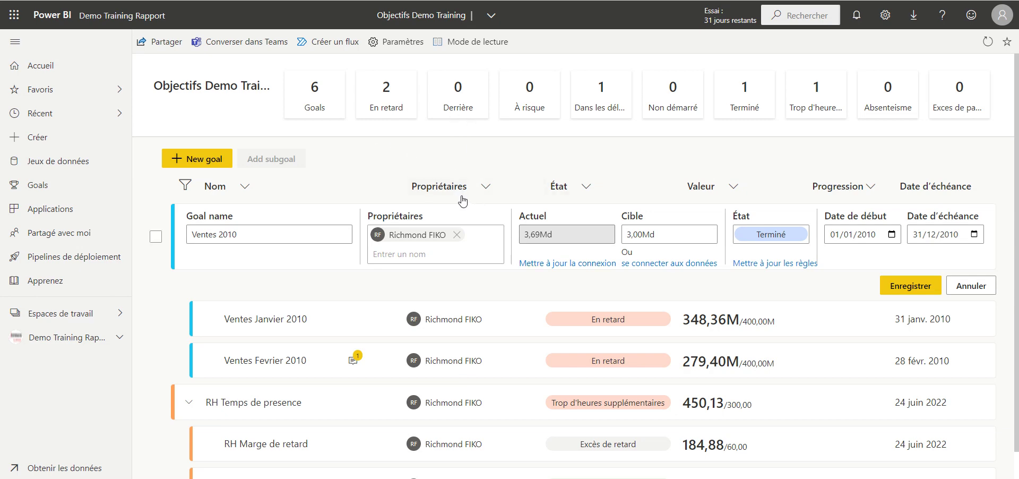
left_click(567, 263)
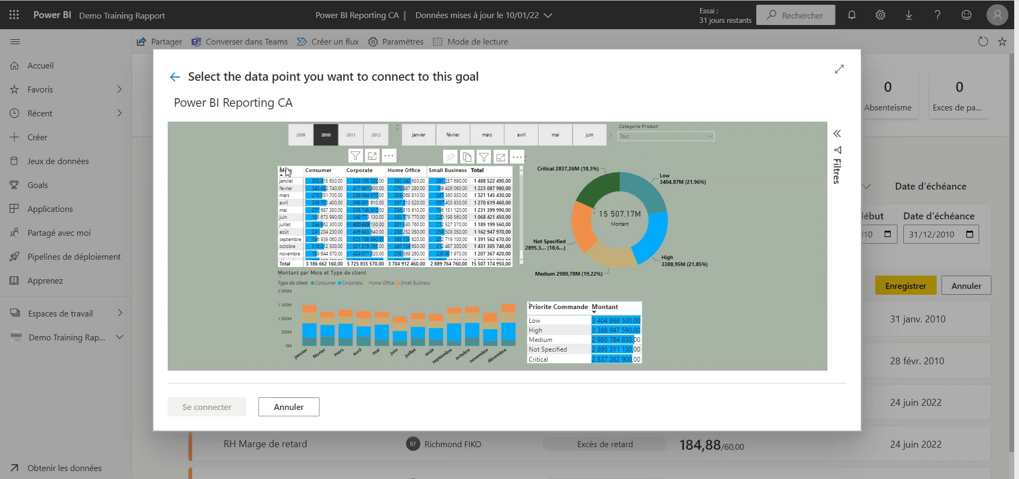
left_click(325, 135)
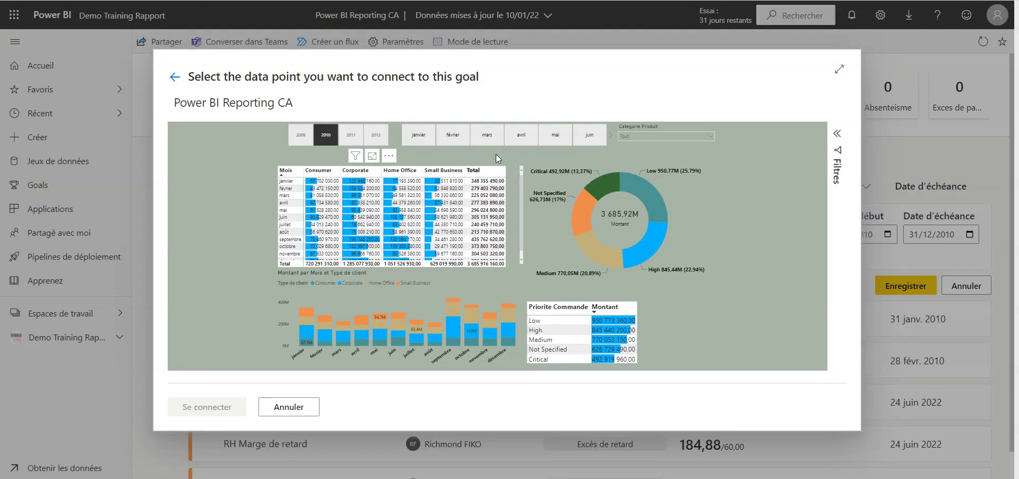
left_click(619, 214)
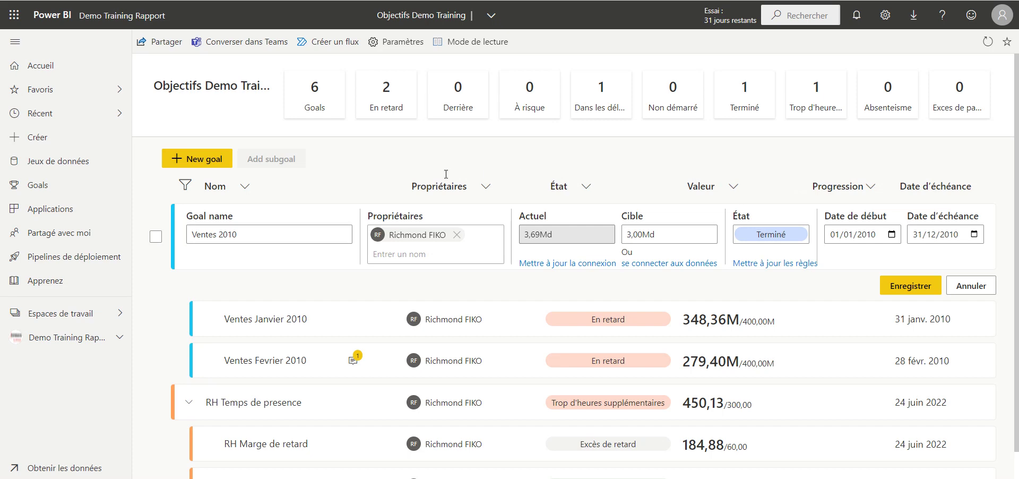
left_click(635, 234)
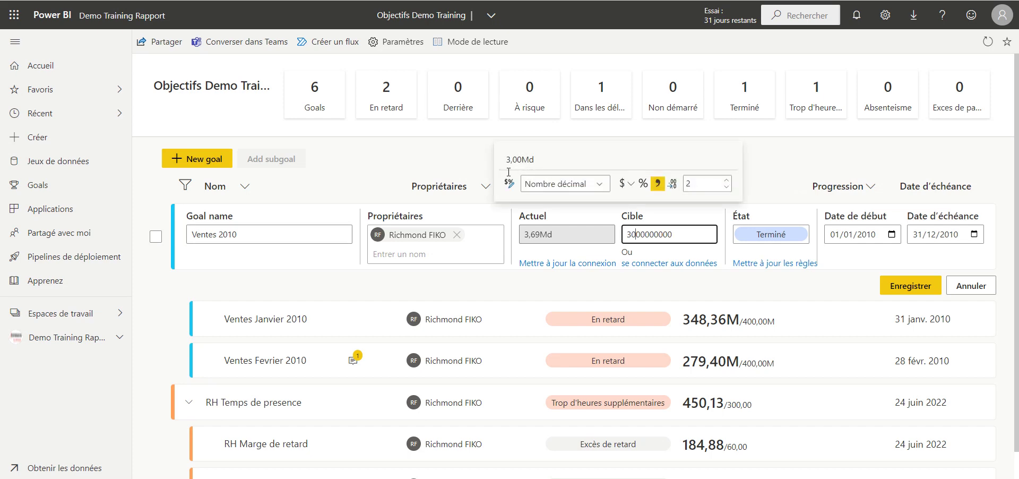
left_click(196, 197)
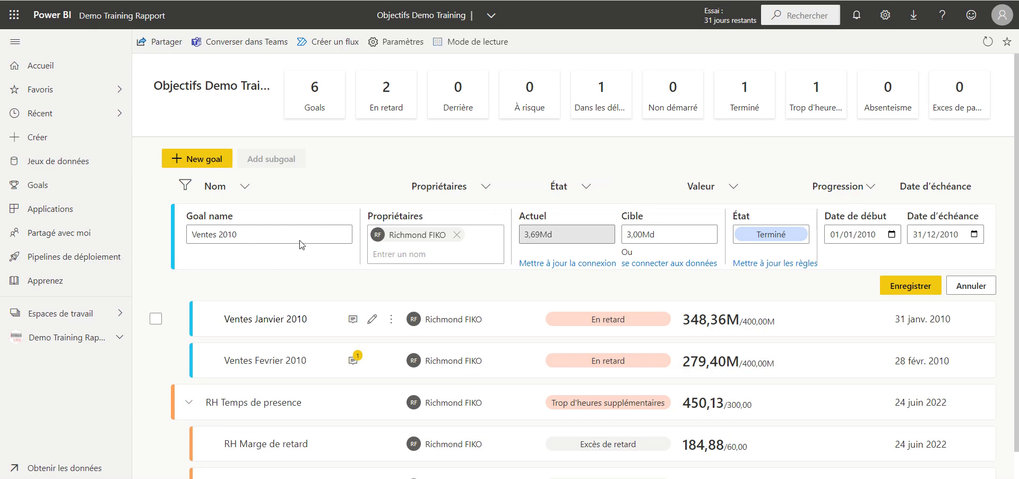
Open the Ventes Janvier 2010 subgoal for editing and inspect its current-value connection using the total Montant filtered to 2010 and janvier
left_click(372, 319)
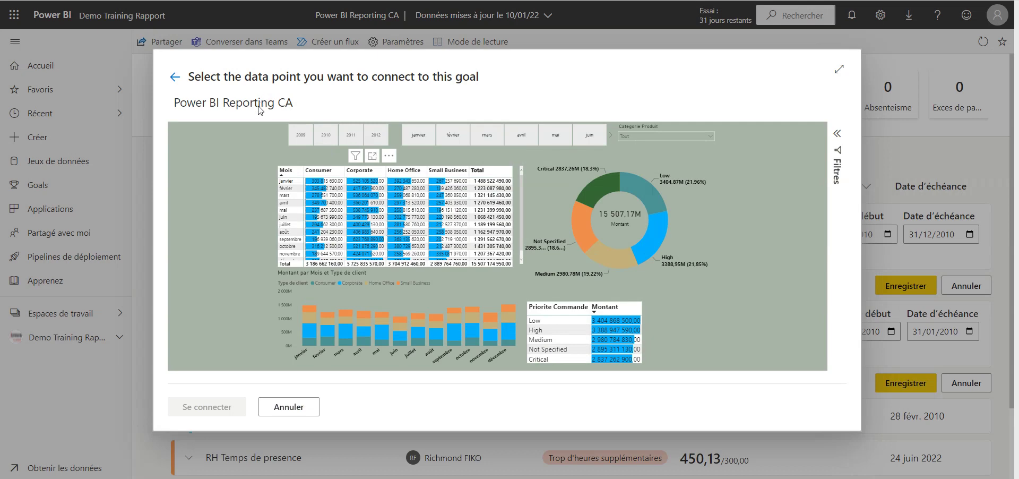
left_click(326, 134)
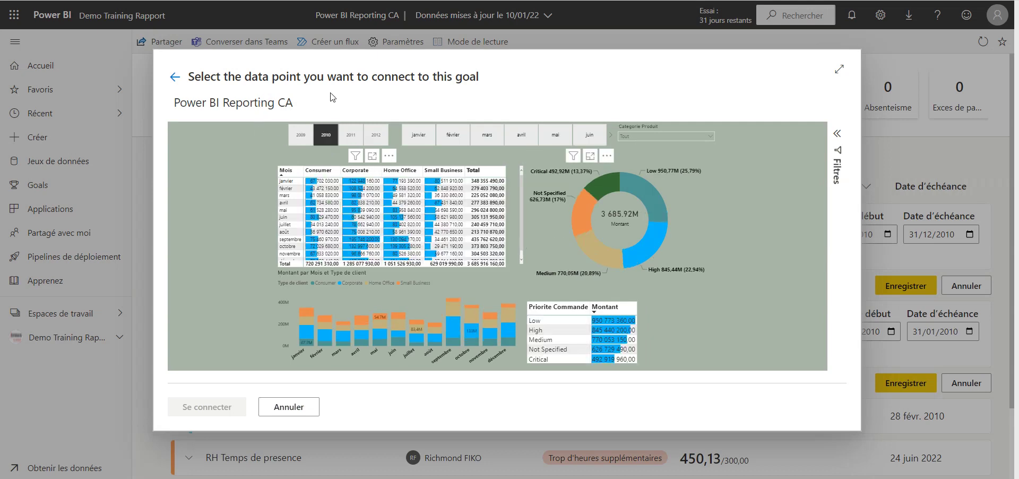
left_click(418, 135)
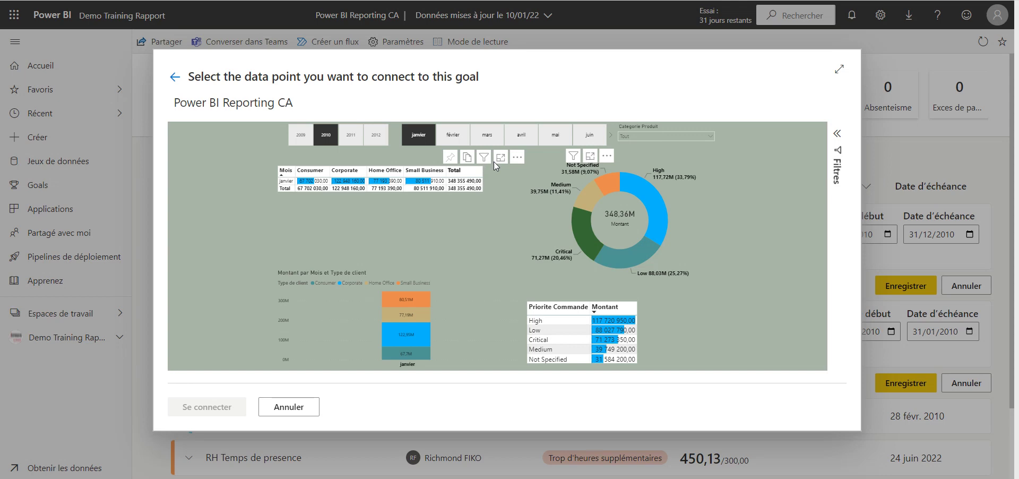
left_click(619, 215)
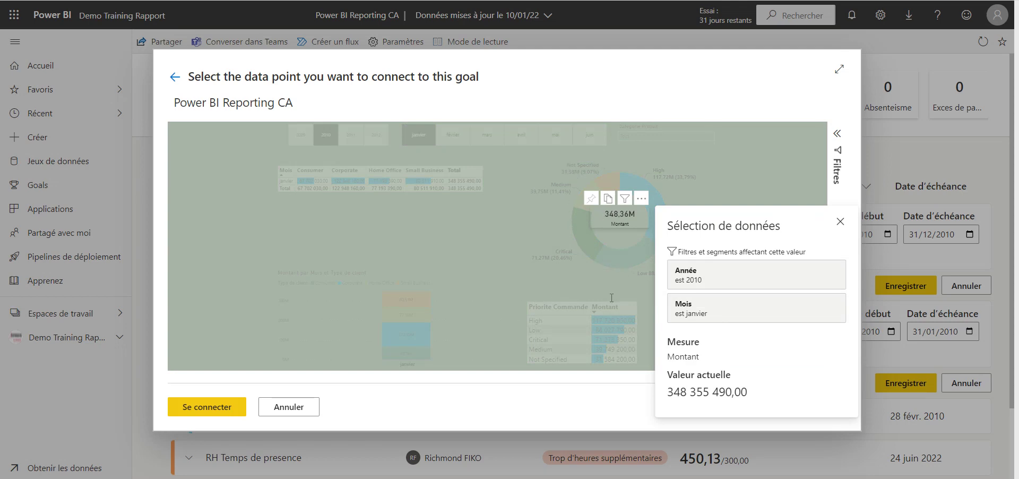
double_click(600, 301)
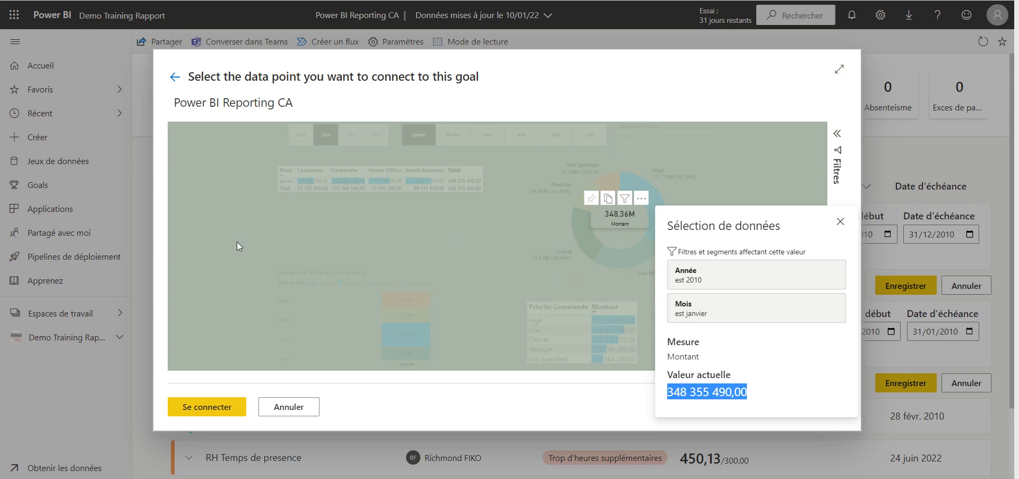
key("Return")
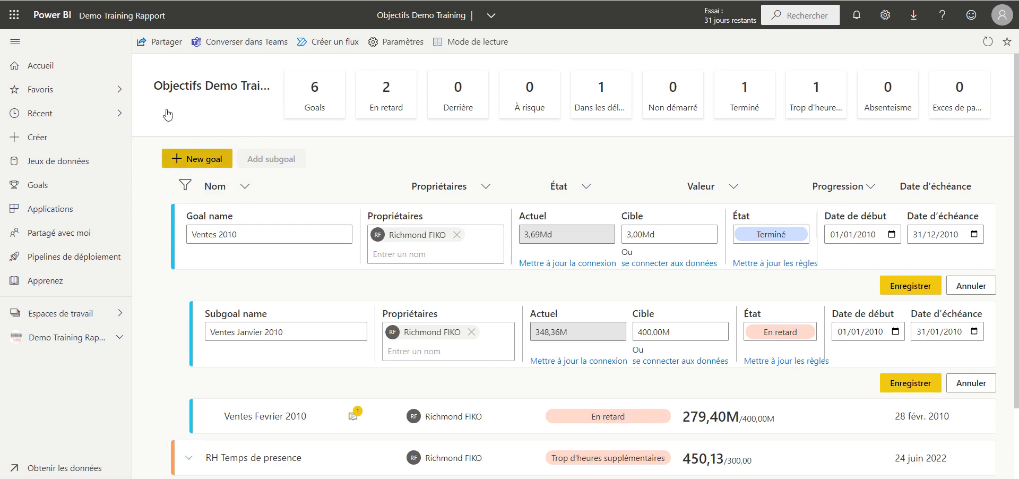
left_click(169, 158)
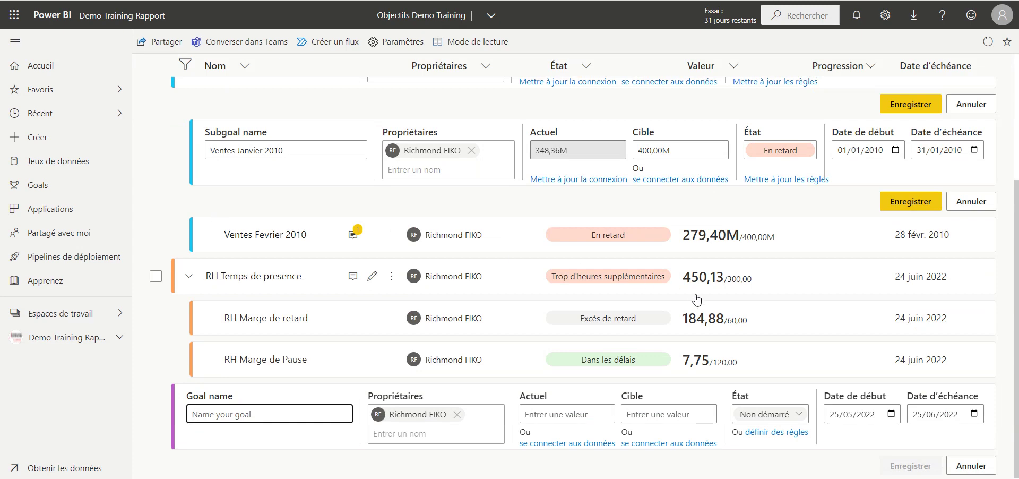
left_click(971, 466)
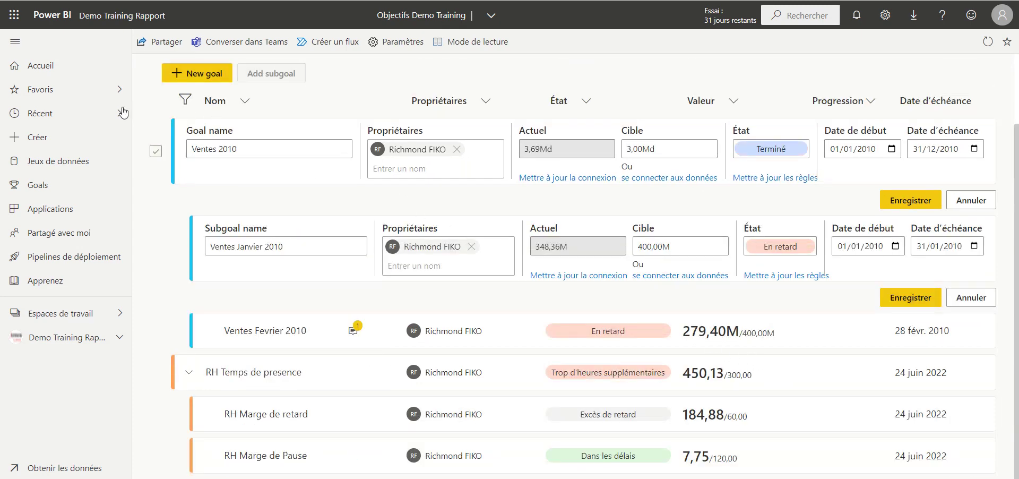
left_click(156, 151)
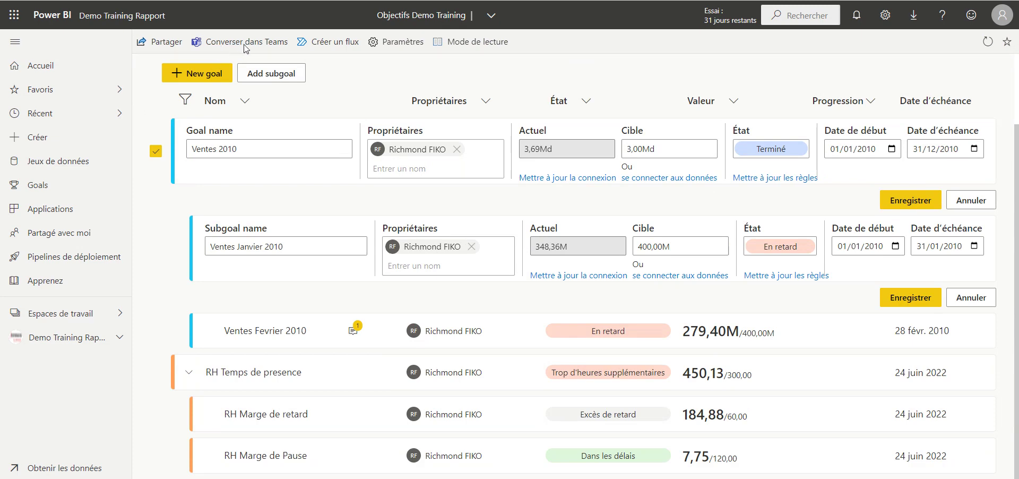
scroll(240, 103, "up", 2)
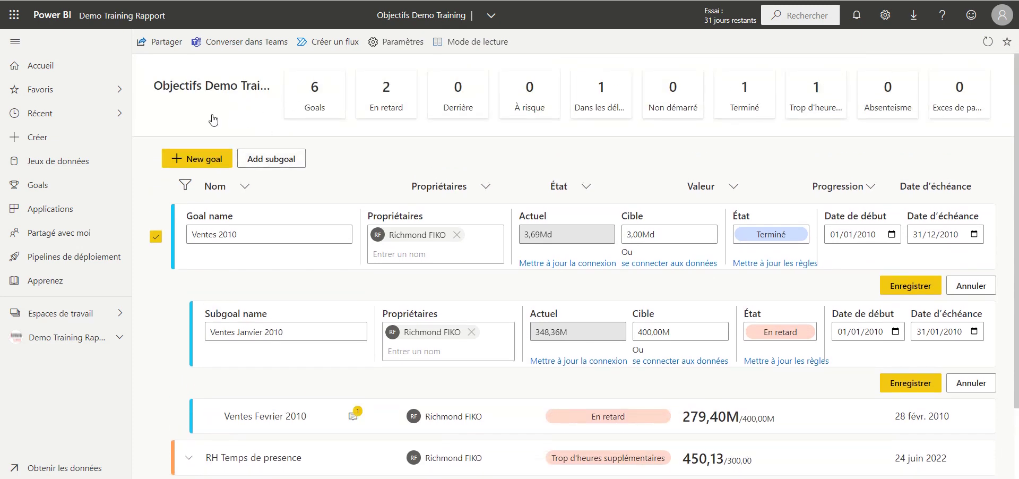
left_click(156, 236)
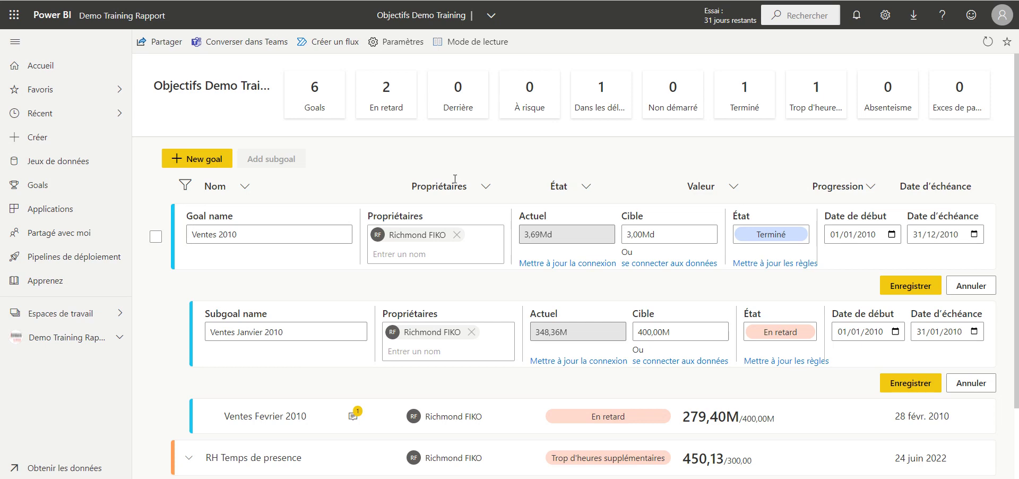
Examine the full current value and the status rules of the Ventes 2010 goal
left_click_drag(585, 234, 527, 234)
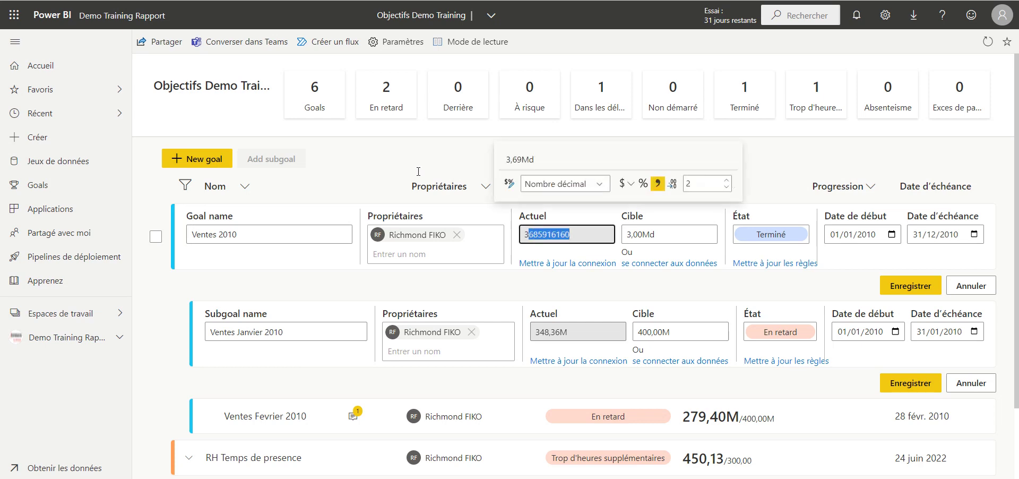
left_click(327, 122)
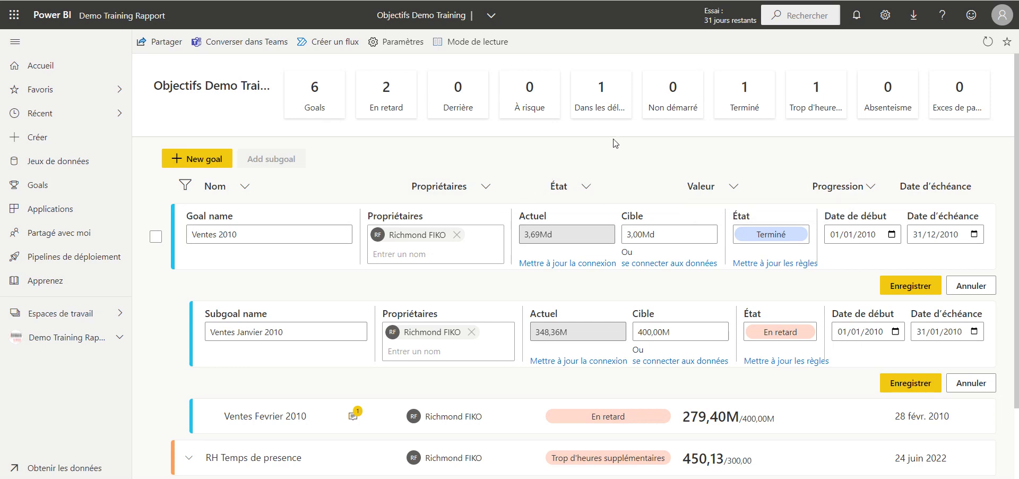
scroll(619, 151, "down", 2)
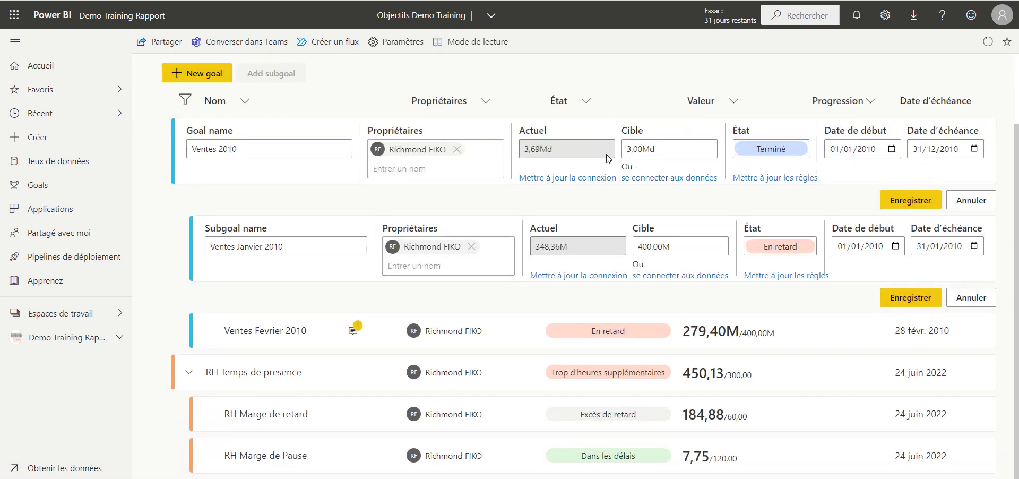
left_click(564, 149)
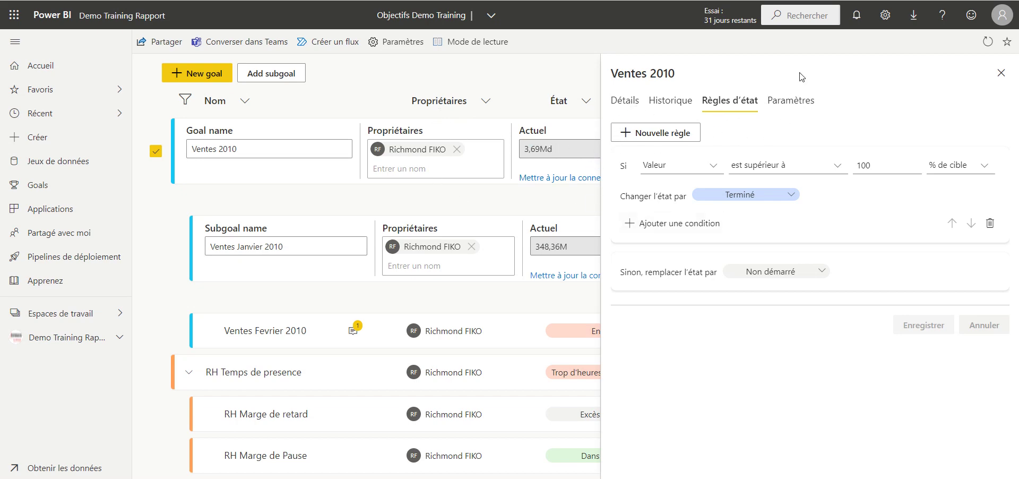
left_click(801, 52)
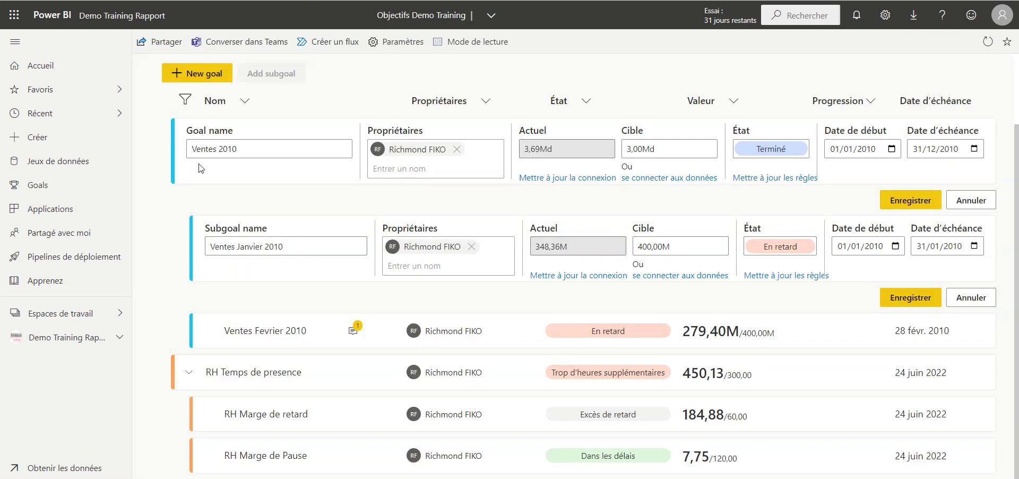
Review the Ventes 2010 goal name and the name and full current value of the Ventes Janvier 2010 subgoal
left_click_drag(243, 150, 149, 113)
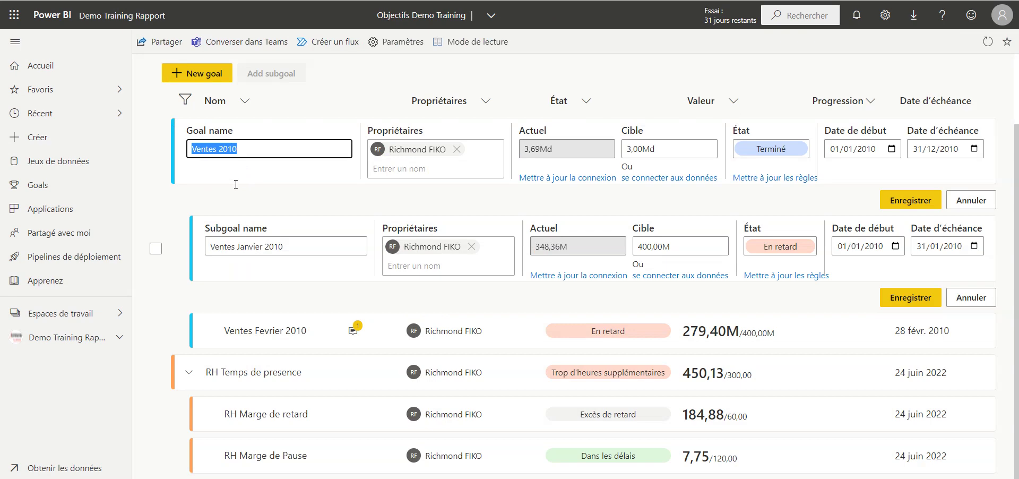
left_click(291, 246)
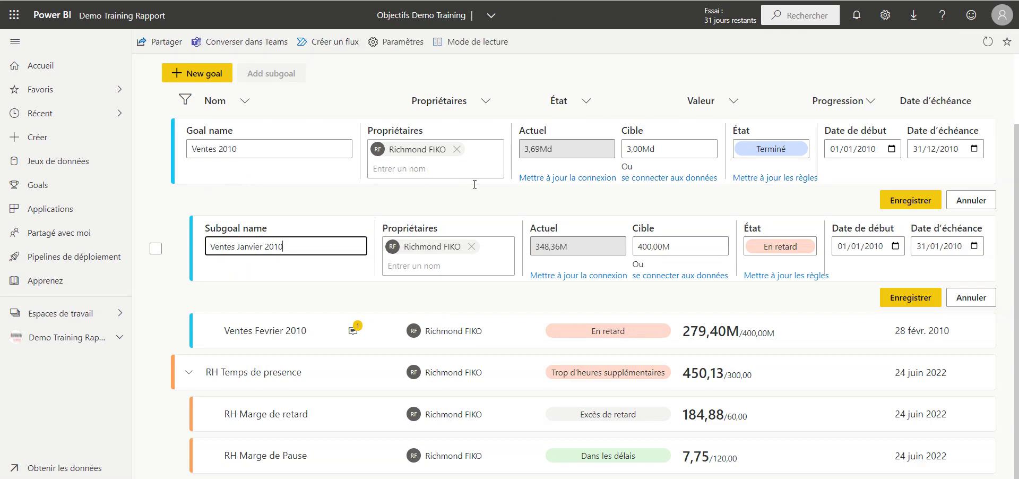
left_click_drag(576, 246, 433, 185)
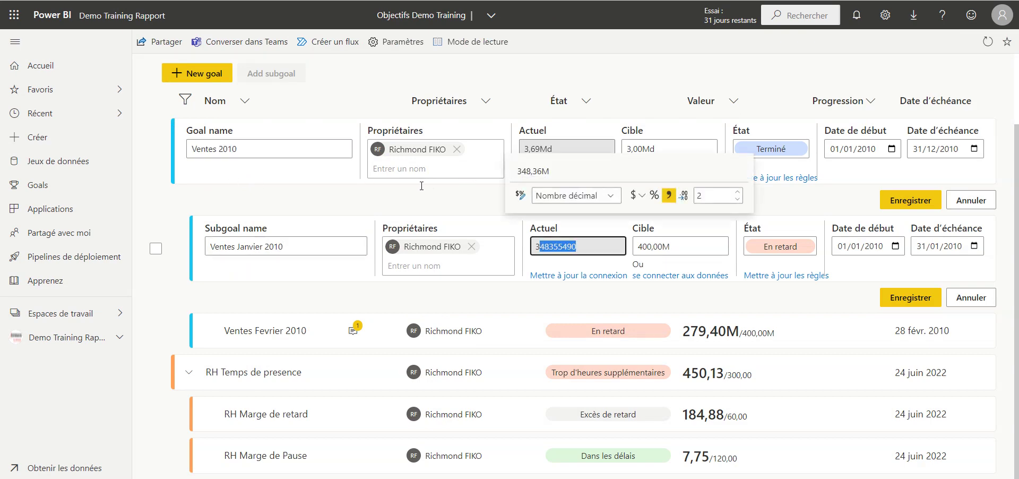
left_click_drag(534, 246, 567, 246)
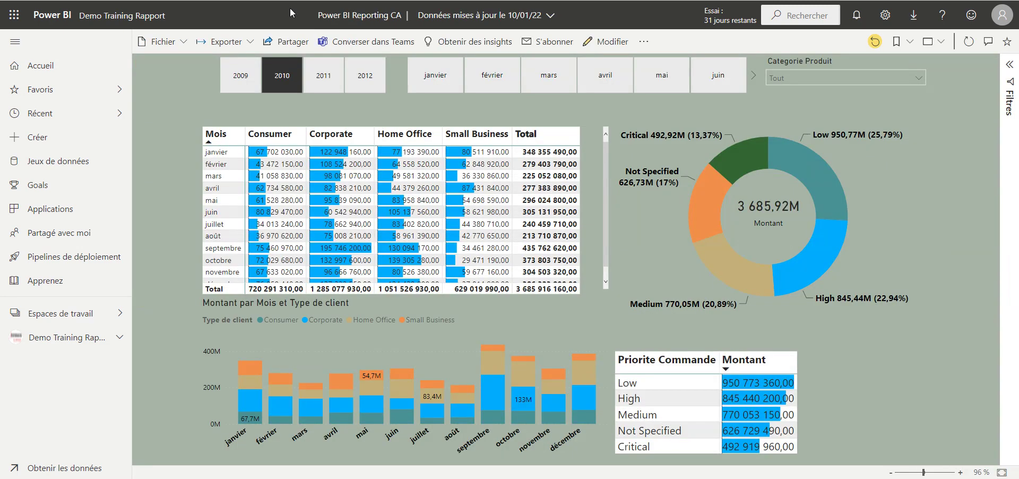
Filter the Power BI Reporting CA report to janvier and février in turn to compare the Montant totals with the subgoals
left_click(435, 74)
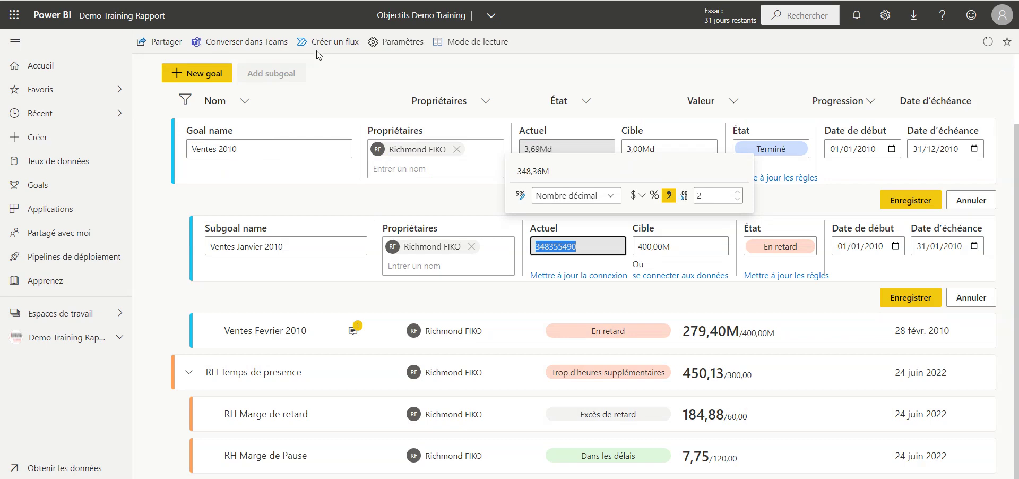
left_click(317, 52)
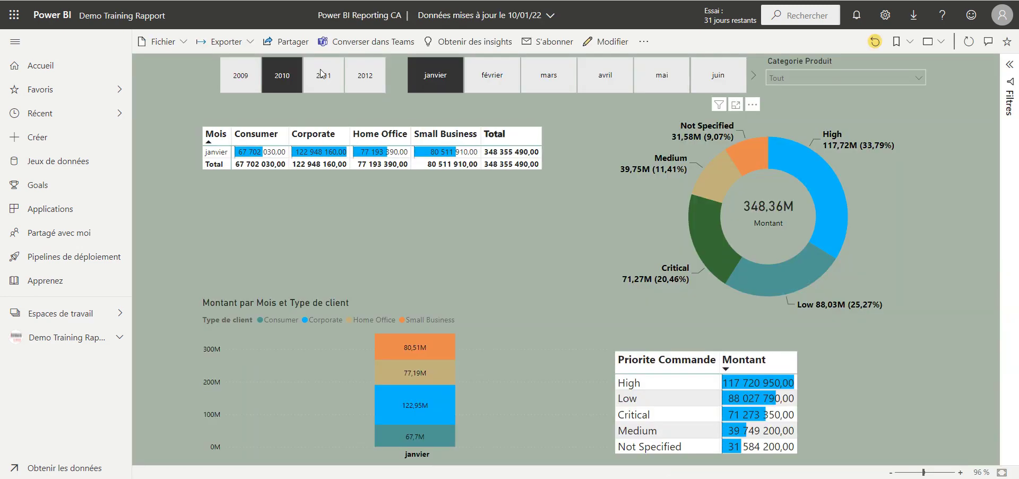
left_click(492, 75)
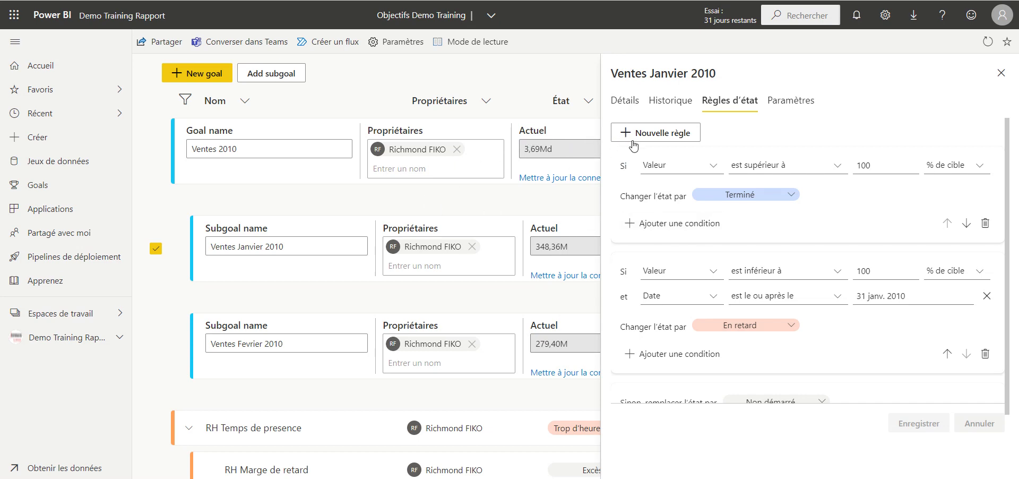
Review the status rules of the Ventes Janvier 2010 subgoal and the full current value of the Ventes Fevrier 2010 subgoal
scroll(645, 167, "down", 1)
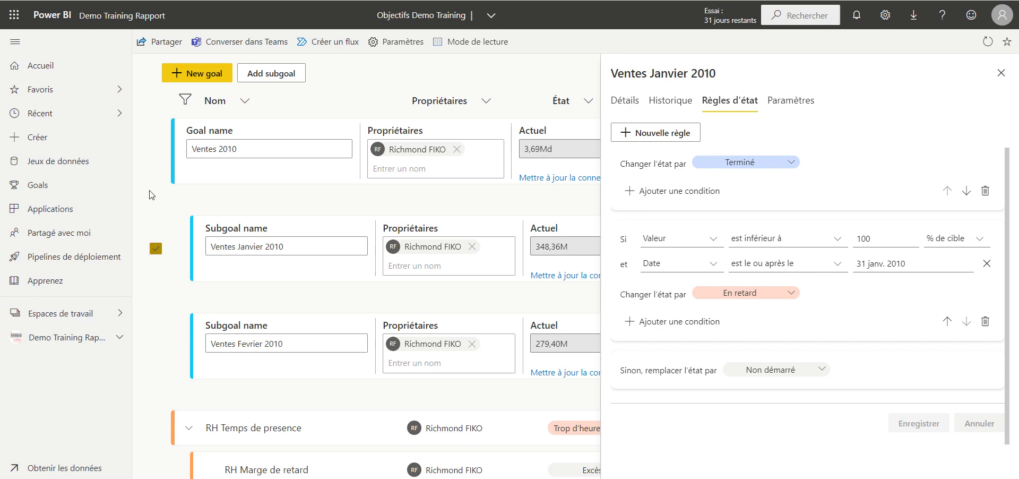
left_click(799, 42)
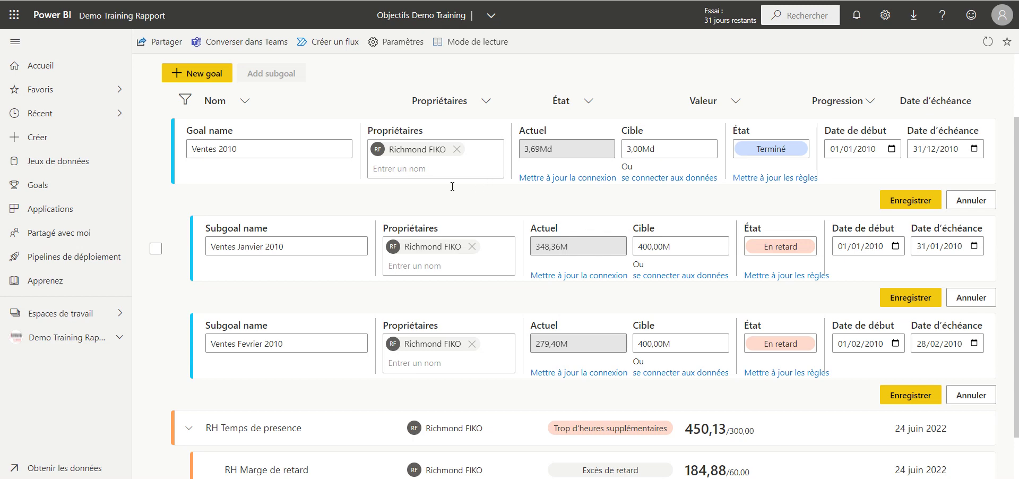
scroll(521, 199, "down", 1)
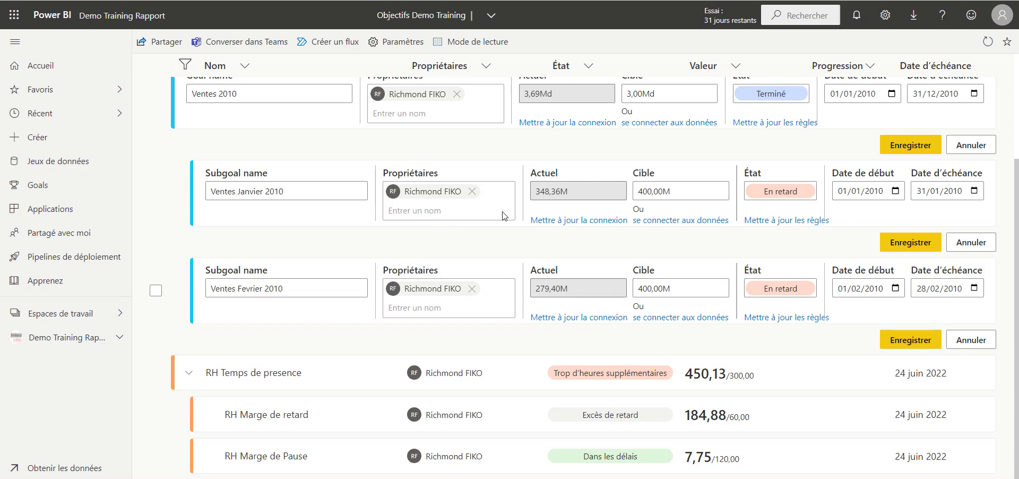
key("Tab")
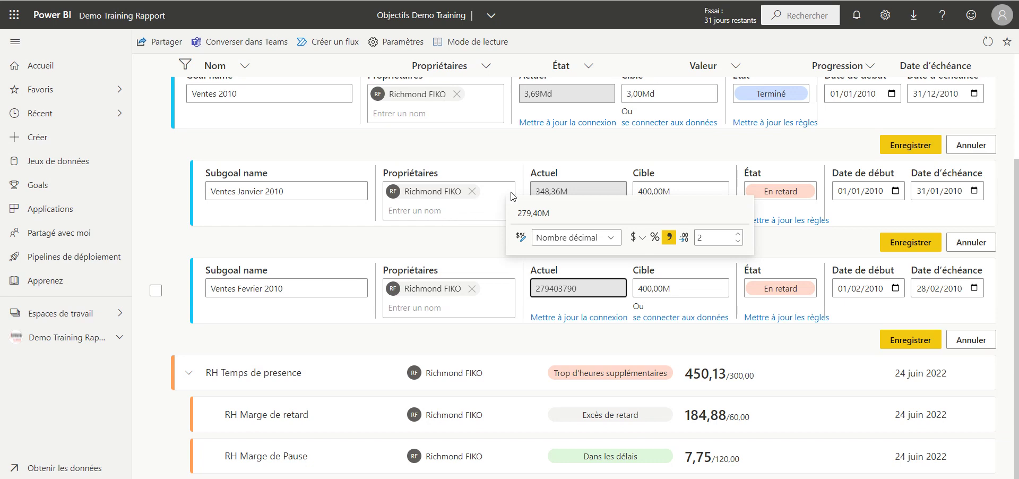
left_click(451, 98)
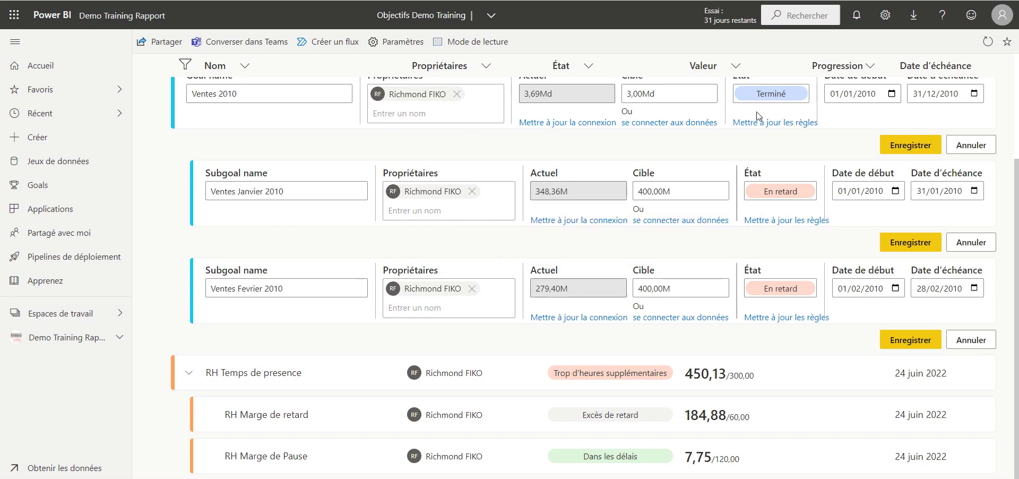
left_click(789, 102)
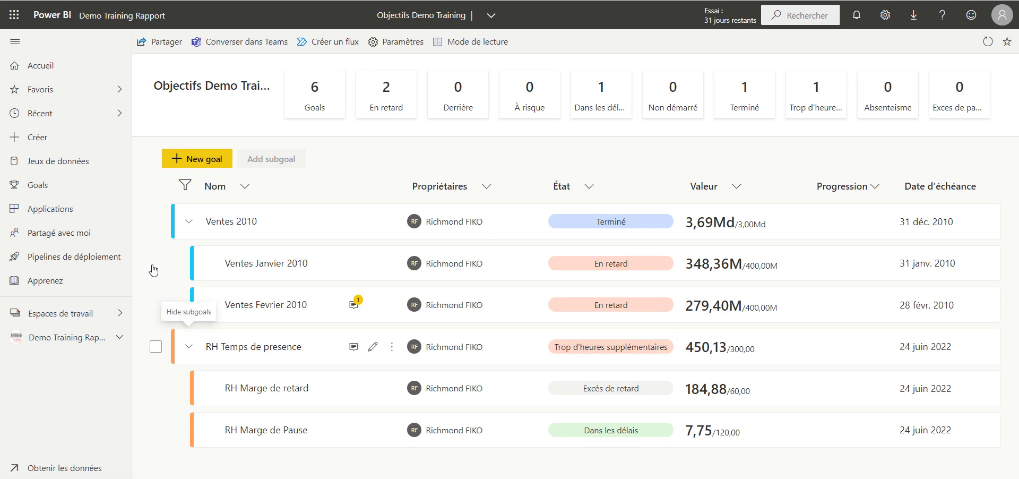
Switch to the TB RH Presences report, view its Recapitulatif page, and return to the Objectifs Demo Training scorecard
key("ctrl+Tab")
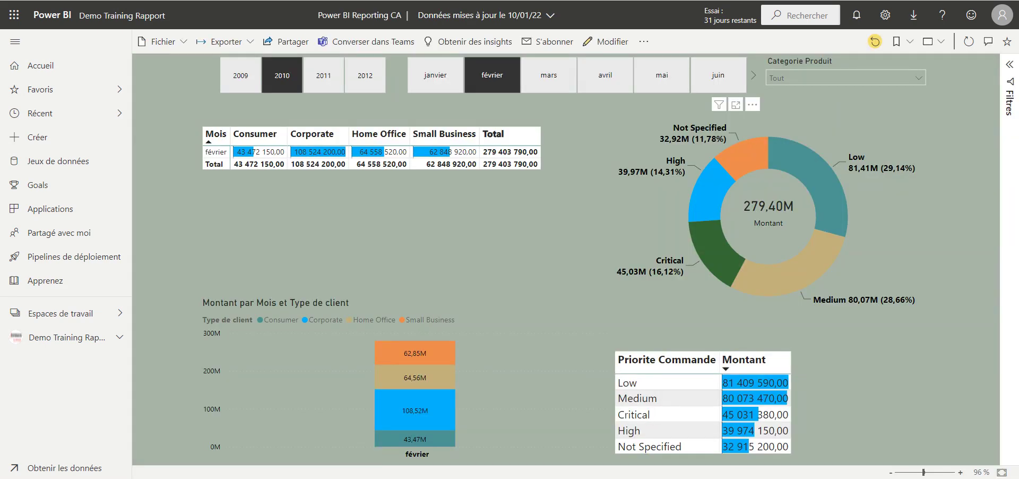
key("ctrl+Tab")
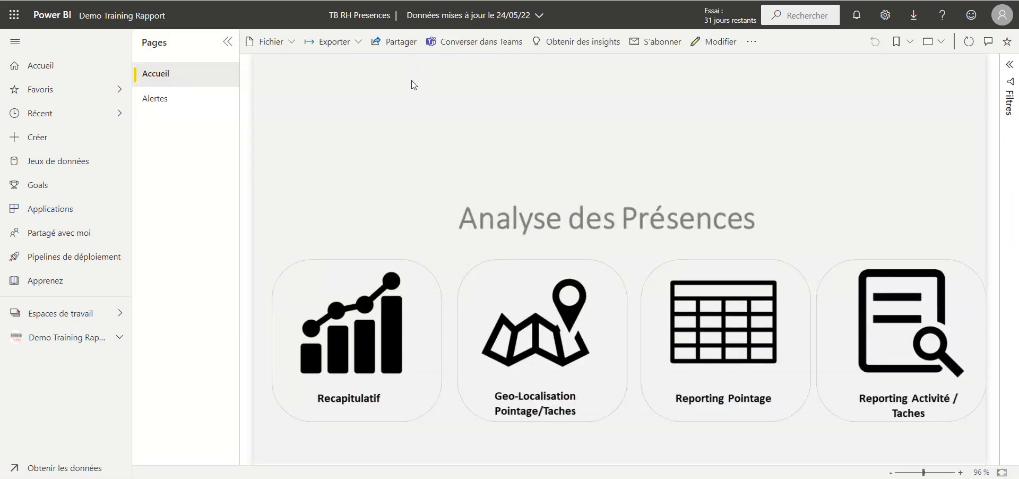
left_click(291, 260)
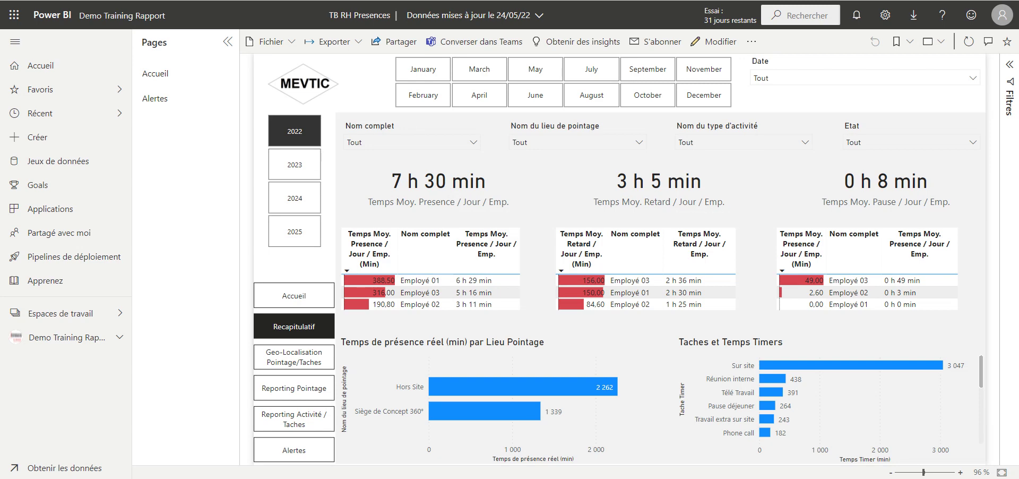
key("ctrl+Tab")
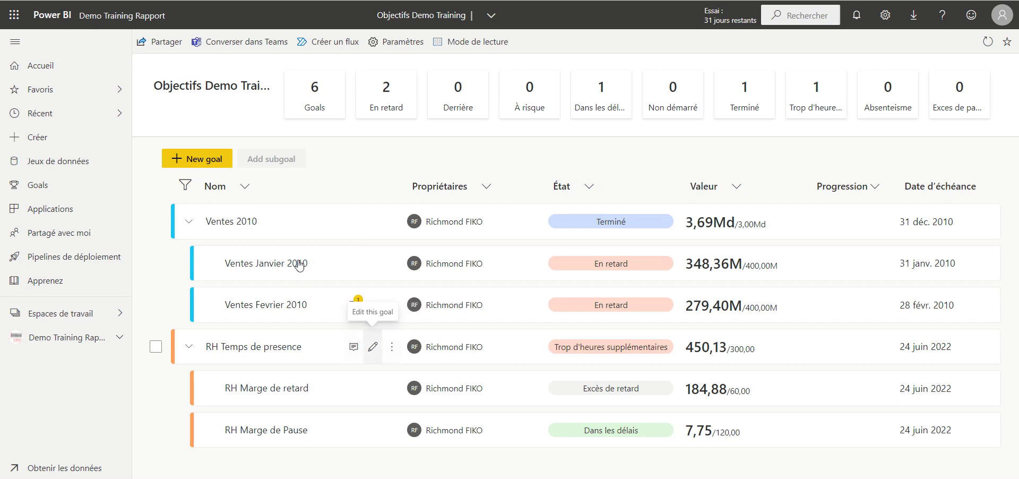
Open the RH Temps de presence goal for editing and examine its target, full current value and status, and close the editor
left_click(373, 346)
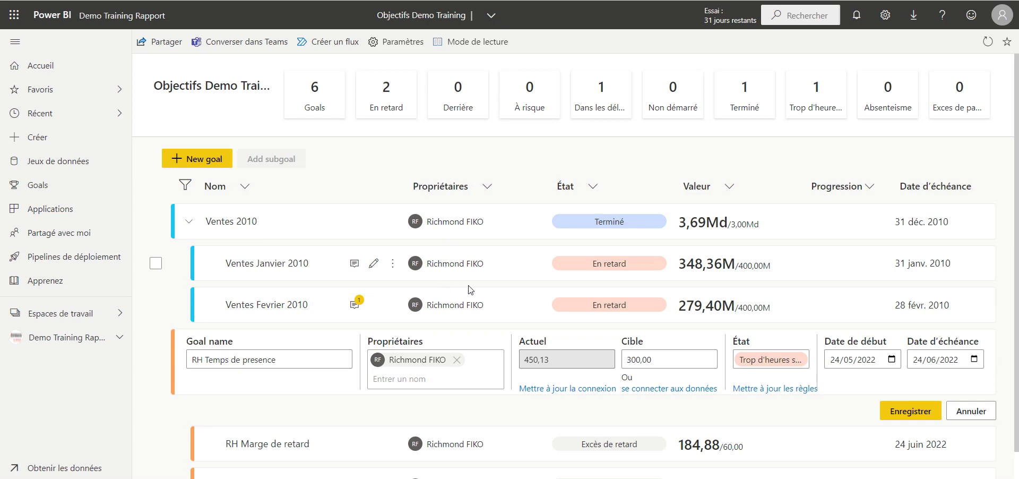
scroll(469, 243, "down", 1)
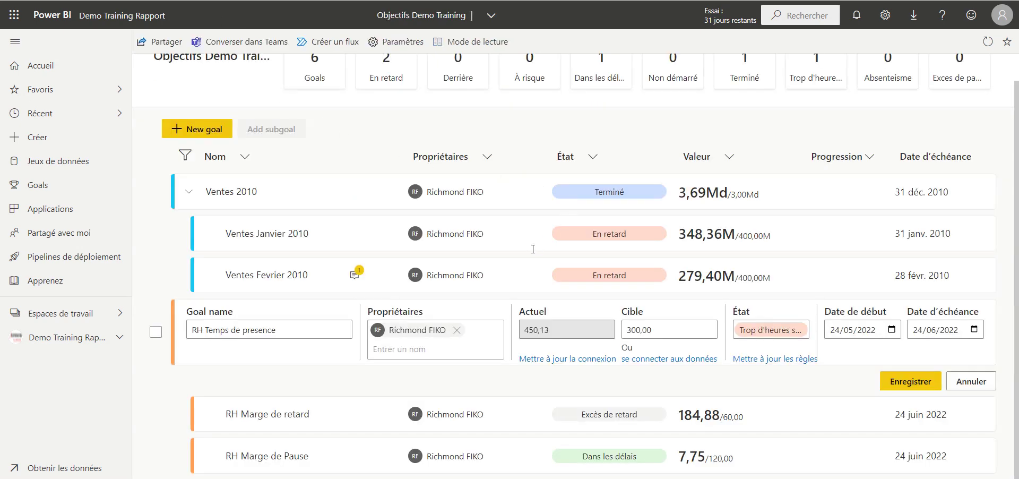
left_click(665, 329)
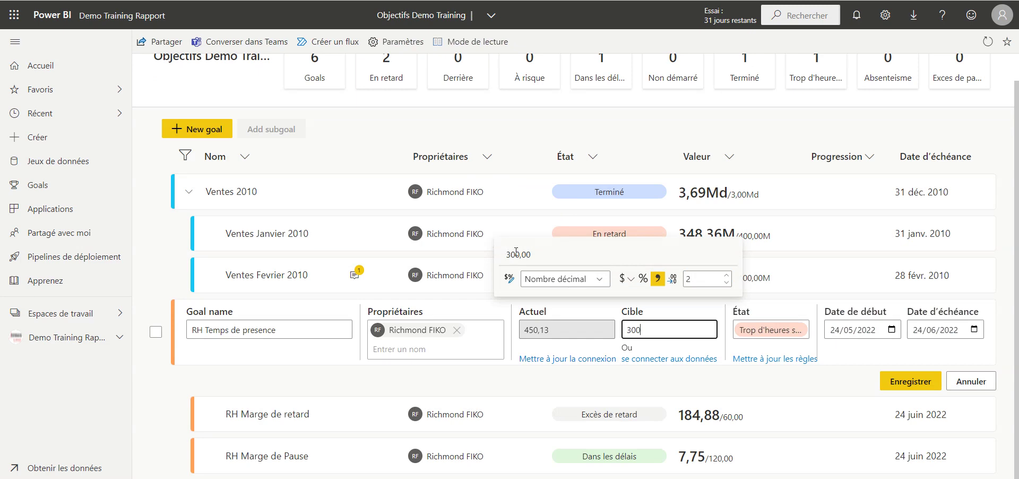
key("ctrl+a")
key("Right")
key("shift+Tab")
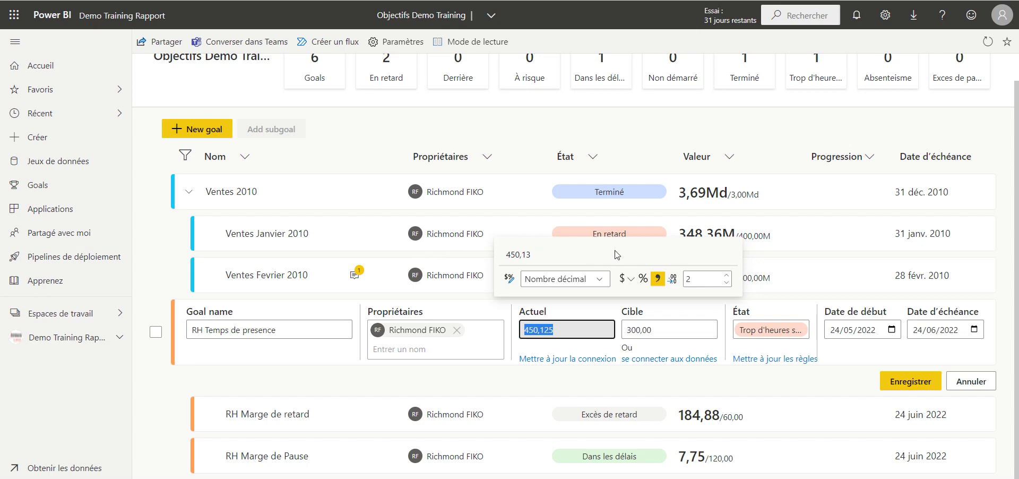
left_click(775, 359)
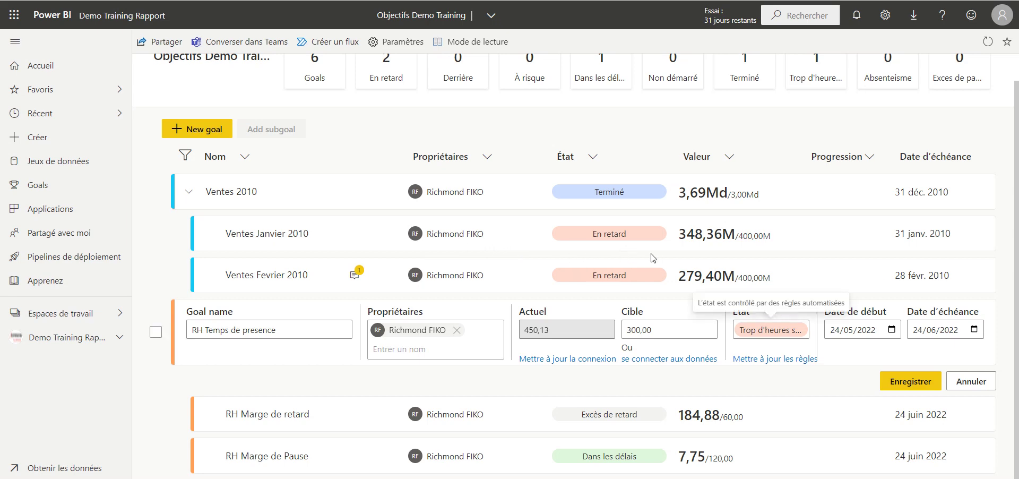
left_click(910, 381)
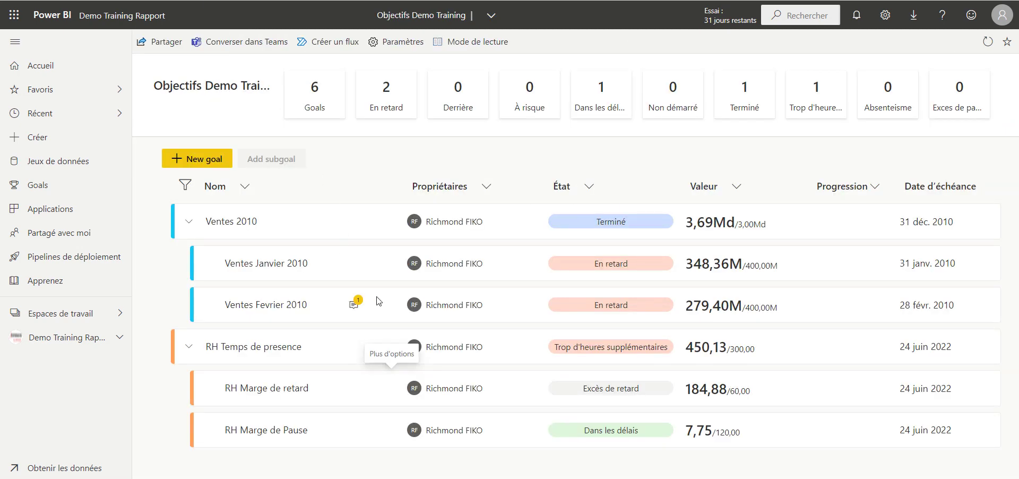
Inspect the target and the status rules of the RH Marge de retard subgoal and close its editor
scroll(360, 299, "down", 1)
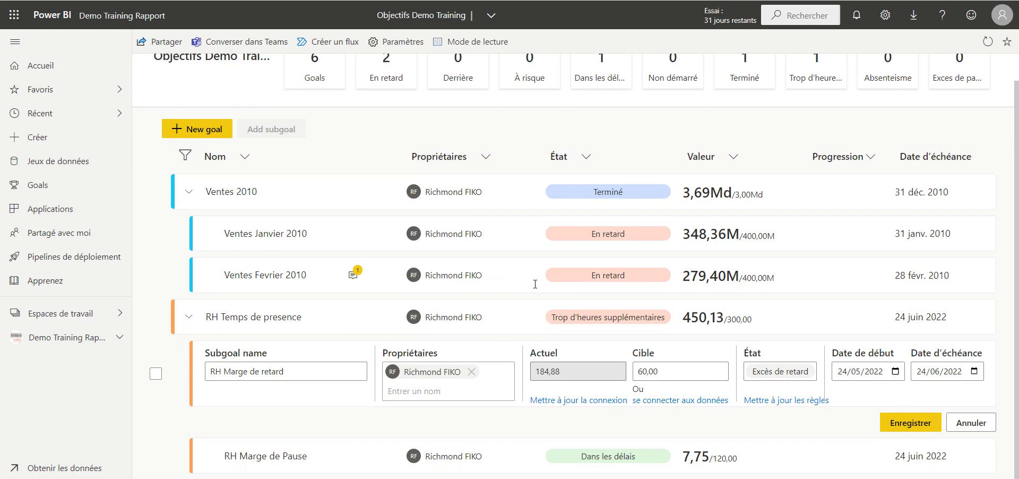
key("Tab")
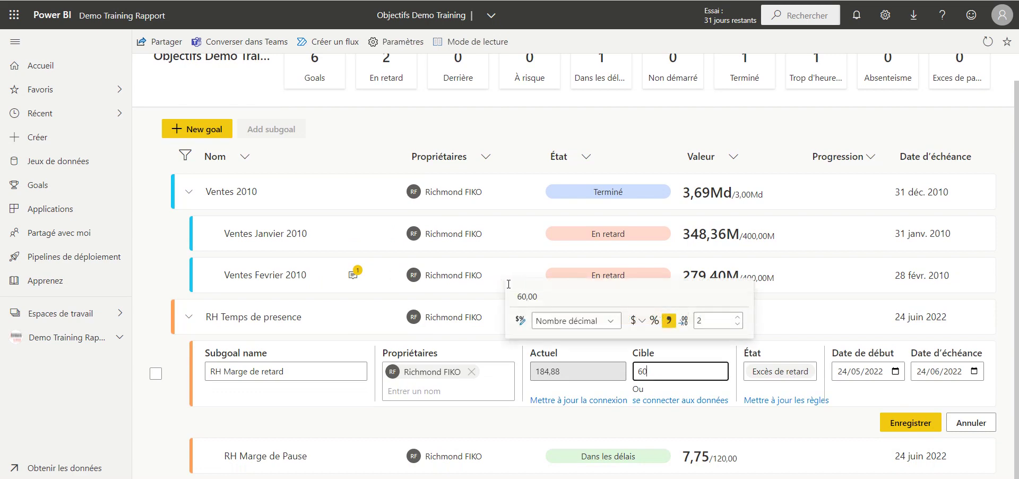
key("ctrl+a")
left_click(784, 400)
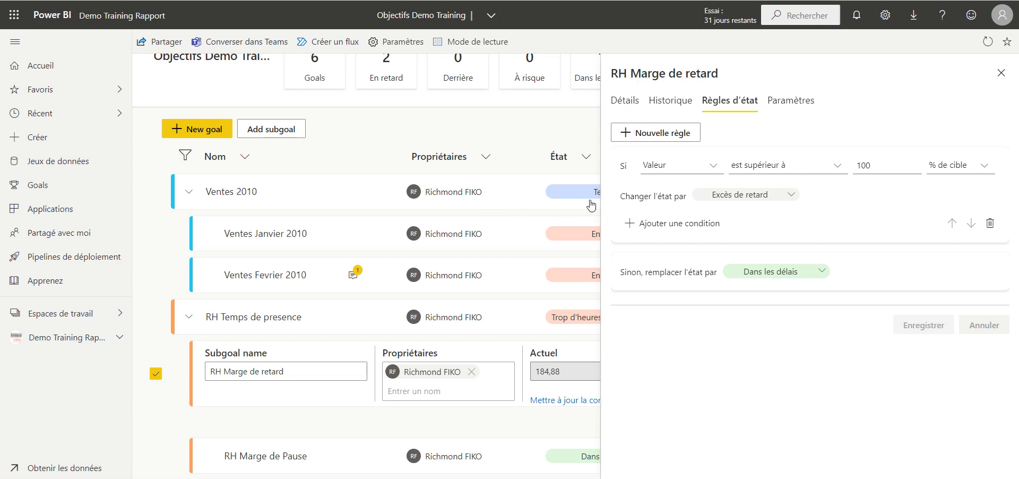
left_click(799, 49)
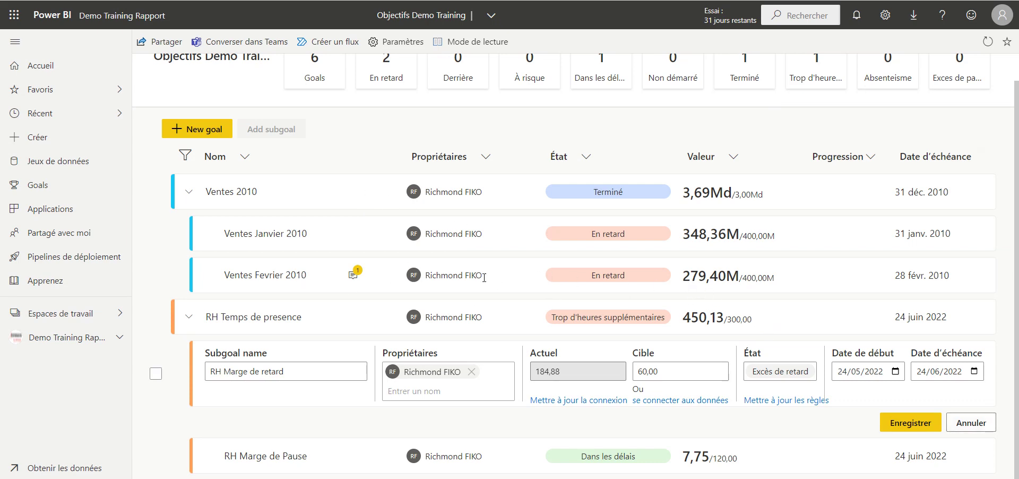
key("Tab")
key("Tab")
key("Return")
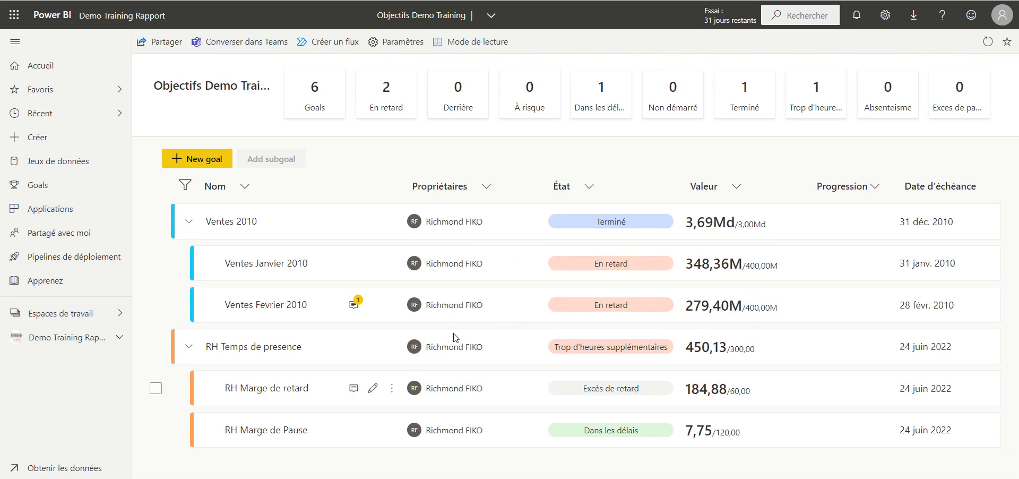
key("Tab")
key("Tab")
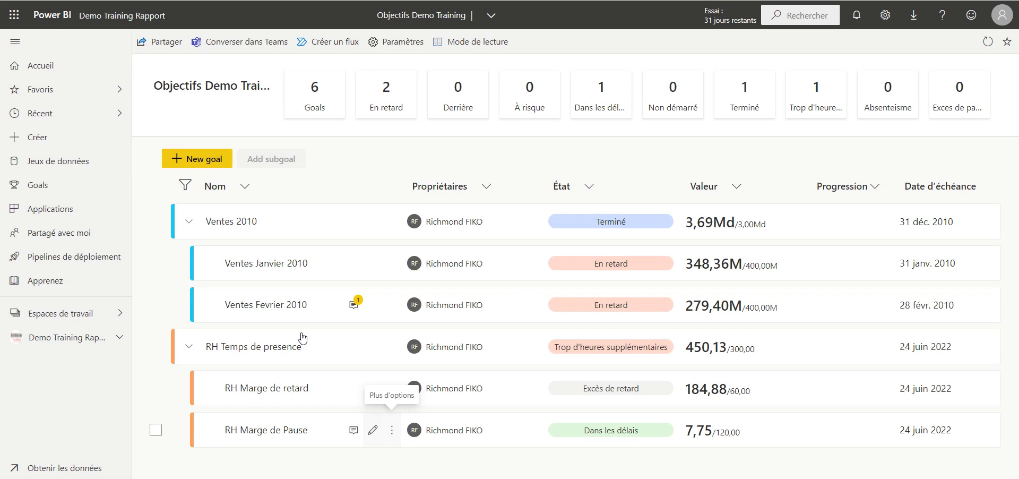
key("shift+Tab")
key("shift+Tab")
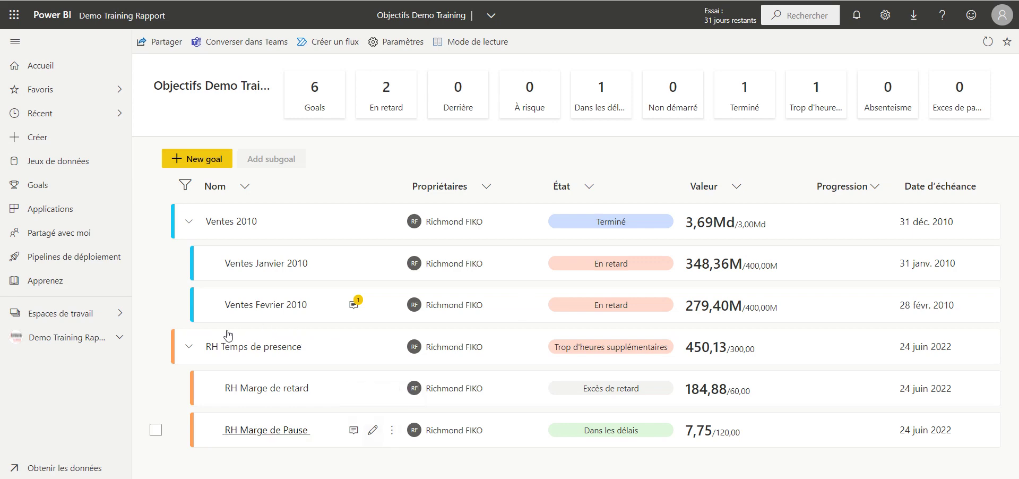
key("Up")
key("Up")
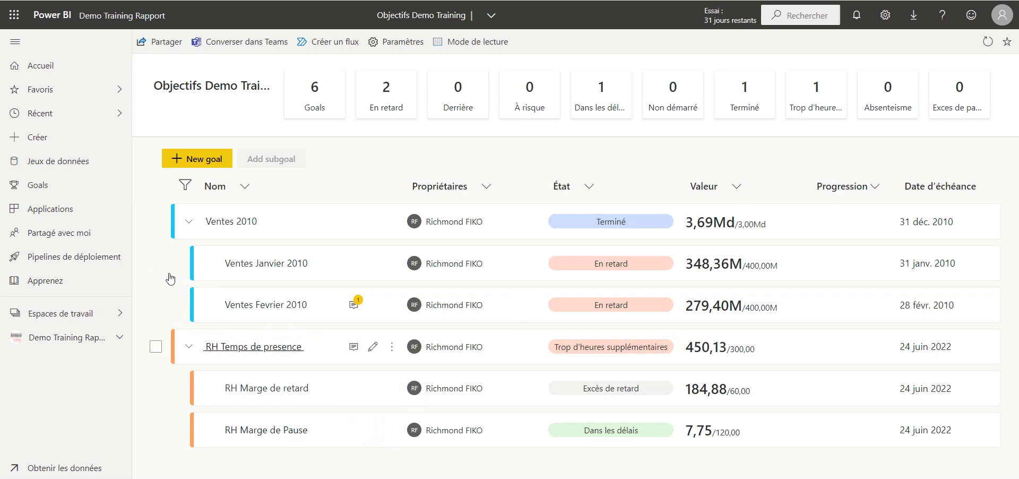
key("Down")
key("Down")
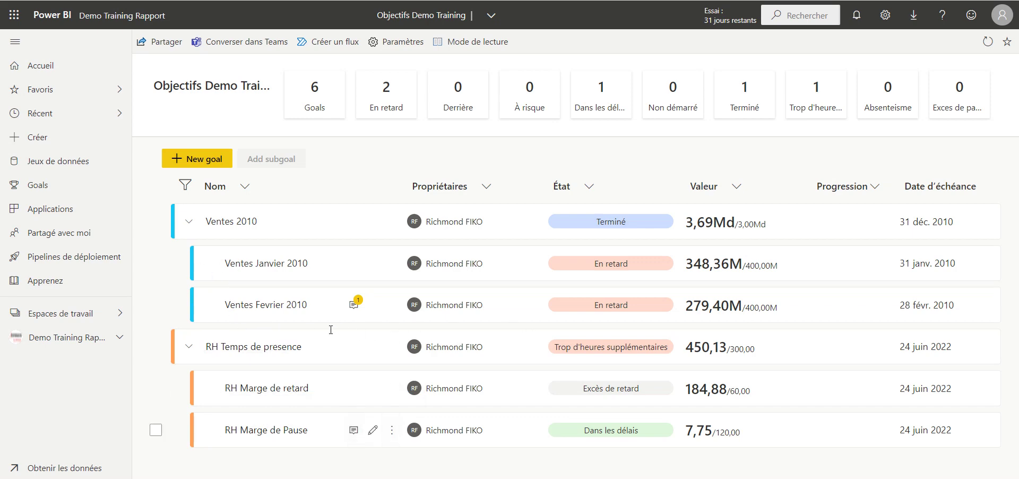
Open the RH Marge de Pause subgoal for editing, inspect its target and status rules, and return to the goal list
left_click(373, 429)
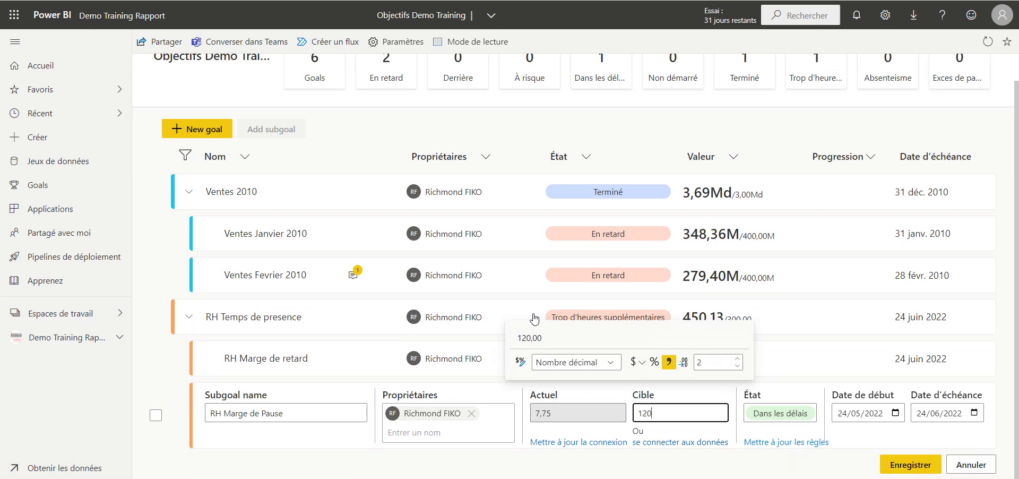
key("ctrl+a")
left_click(674, 413)
key("Return")
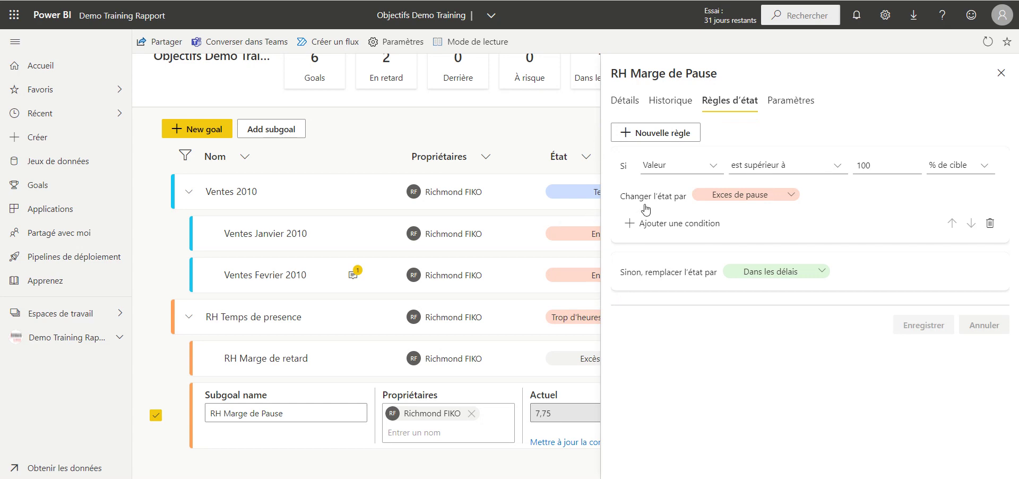
left_click(803, 44)
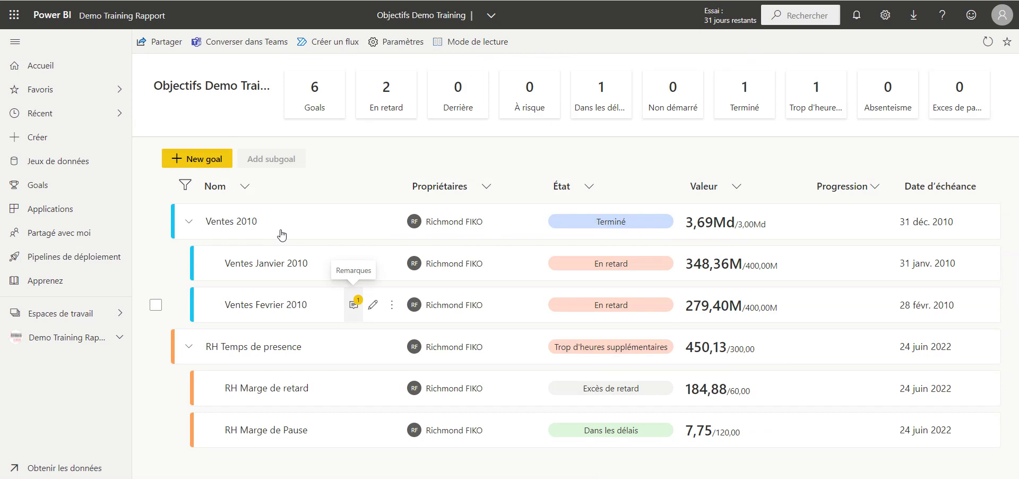
left_click(802, 49)
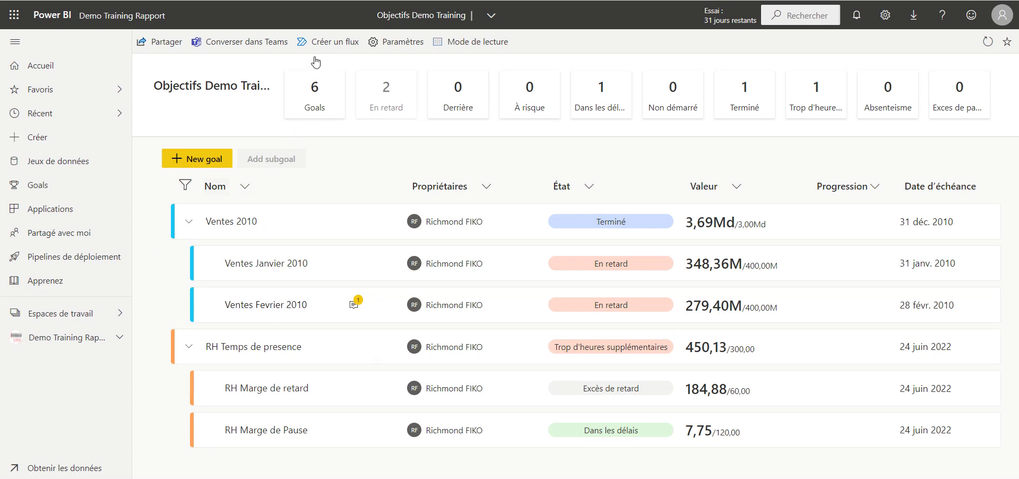
Filter the scorecard by En retard, Dans les délais, Terminé and Trop d'heures supplémentaires in turn, and show all goals again
left_click(389, 87)
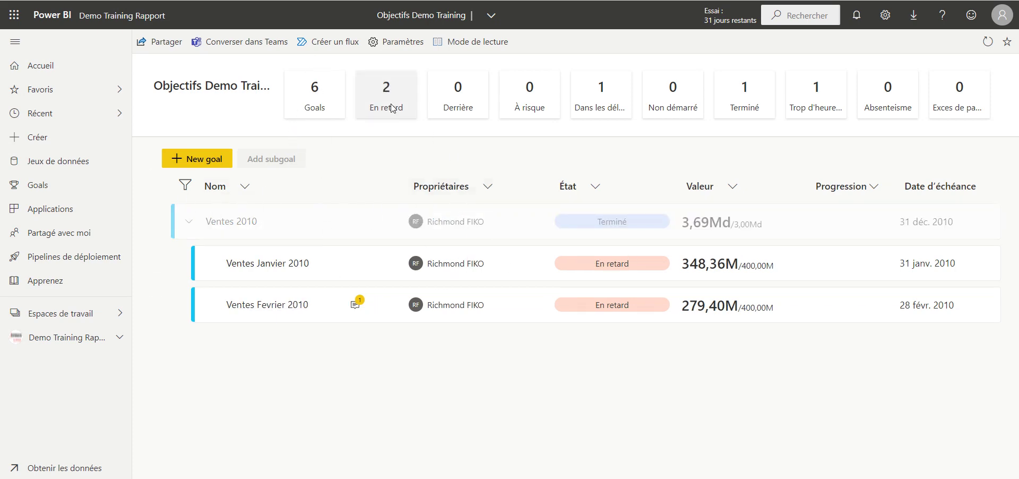
left_click(601, 95)
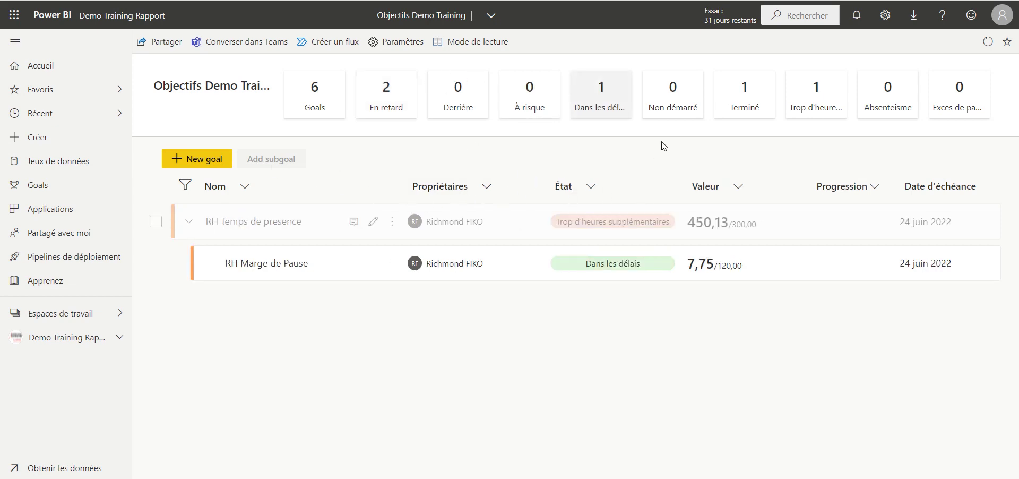
left_click(745, 85)
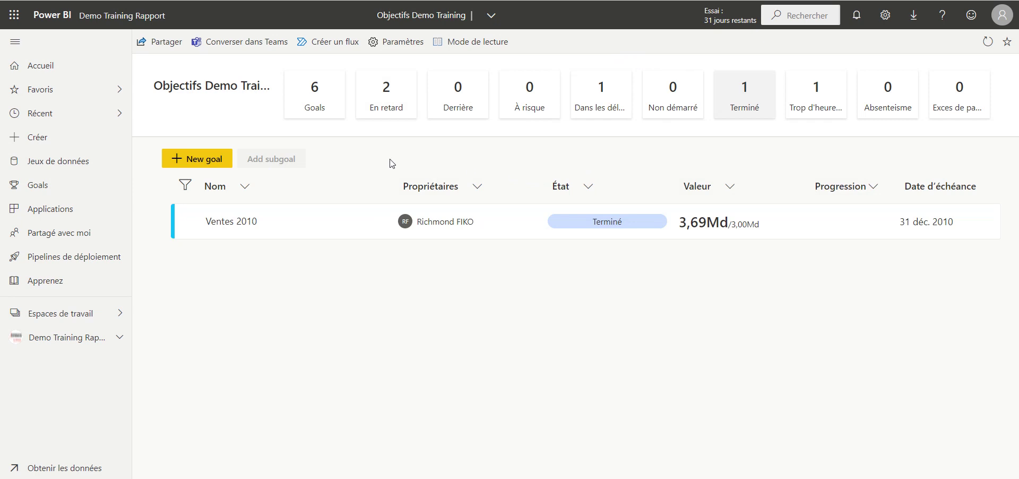
left_click(815, 94)
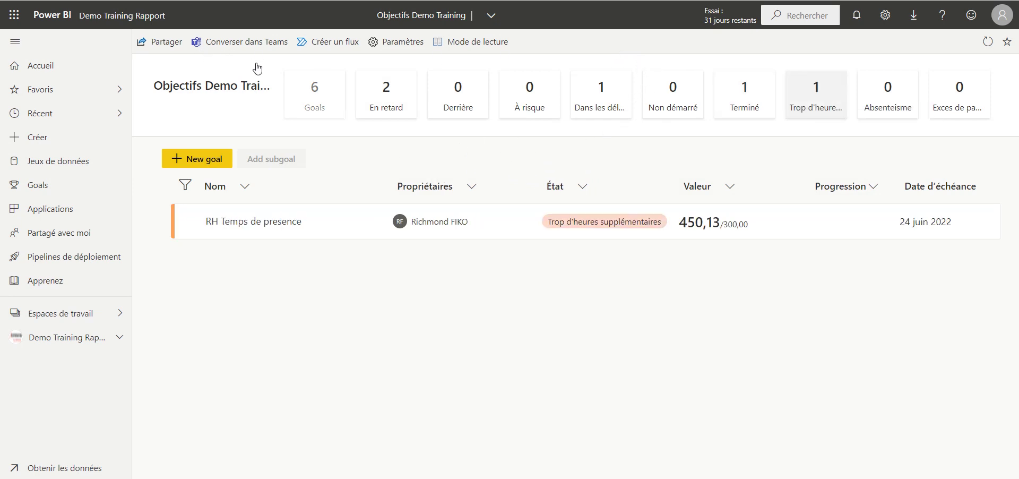
left_click(321, 88)
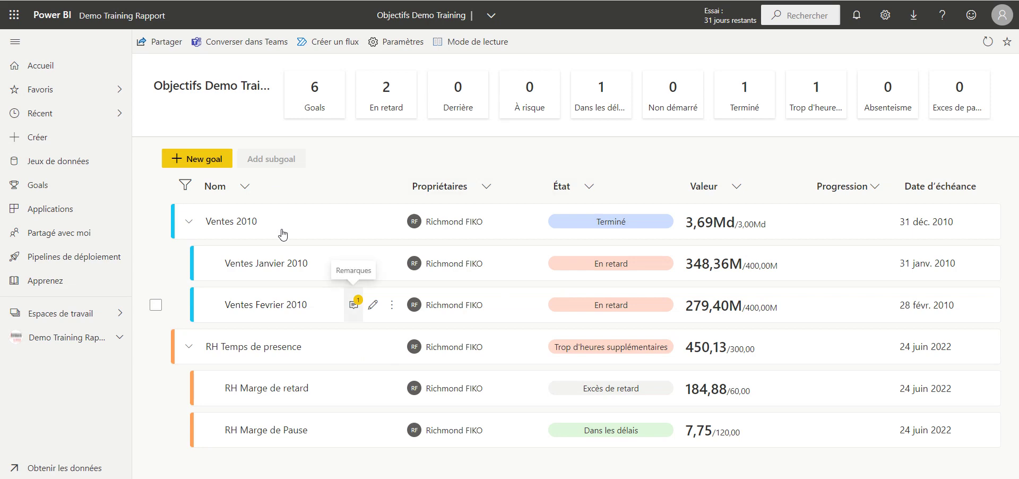
Open the remarks of the Ventes Fevrier 2010 subgoal and examine its value chart and existing activity note
left_click(354, 304)
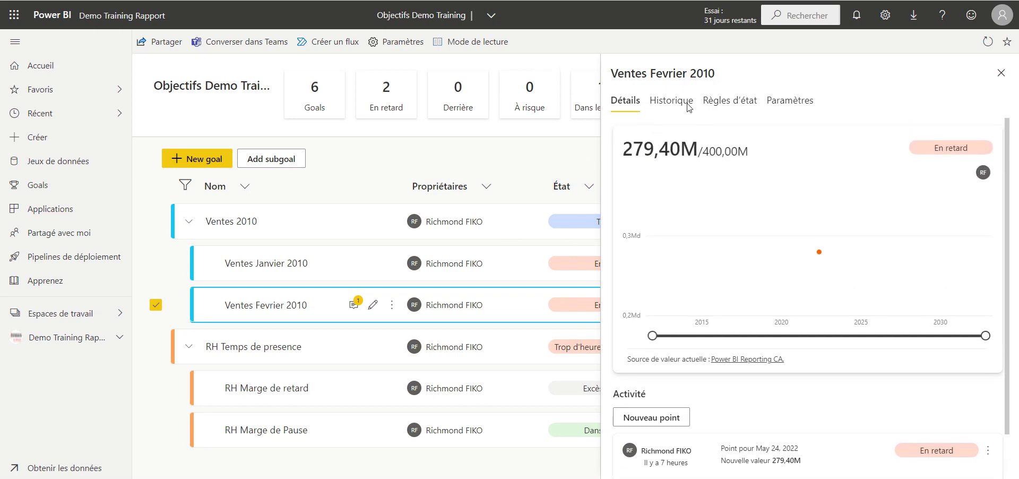
scroll(663, 293, "down", 1)
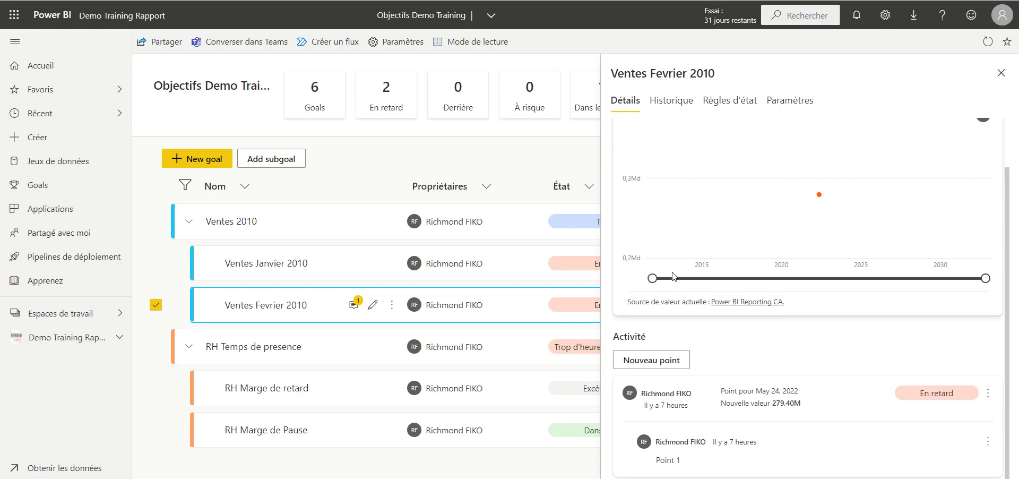
scroll(673, 277, "up", 1)
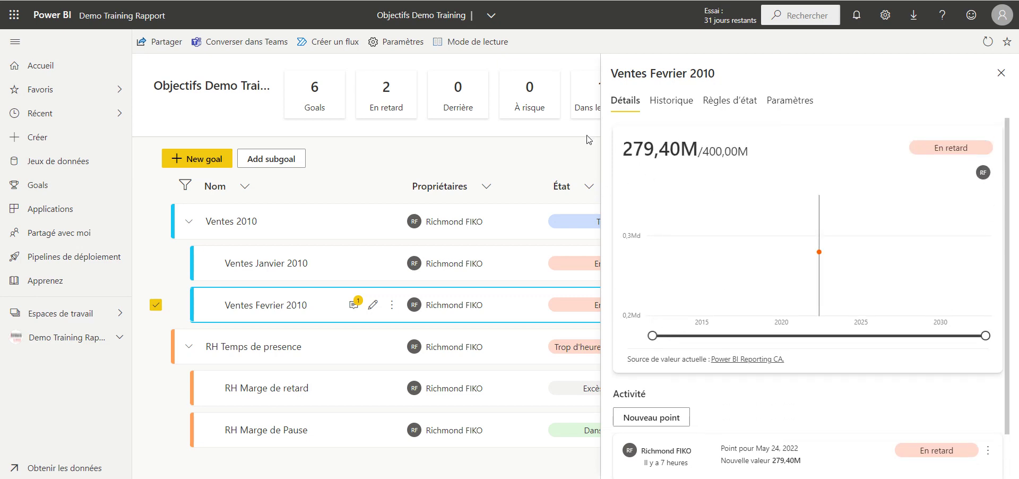
scroll(722, 177, "down", 1)
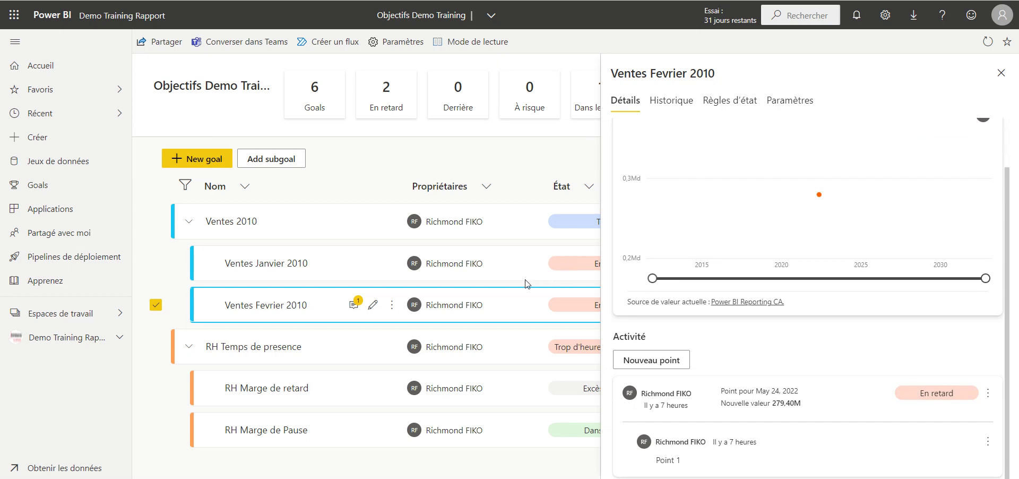
Draft a new point for Ventes Fevrier 2010 with the note "Voila ma note" in bold
left_click(651, 360)
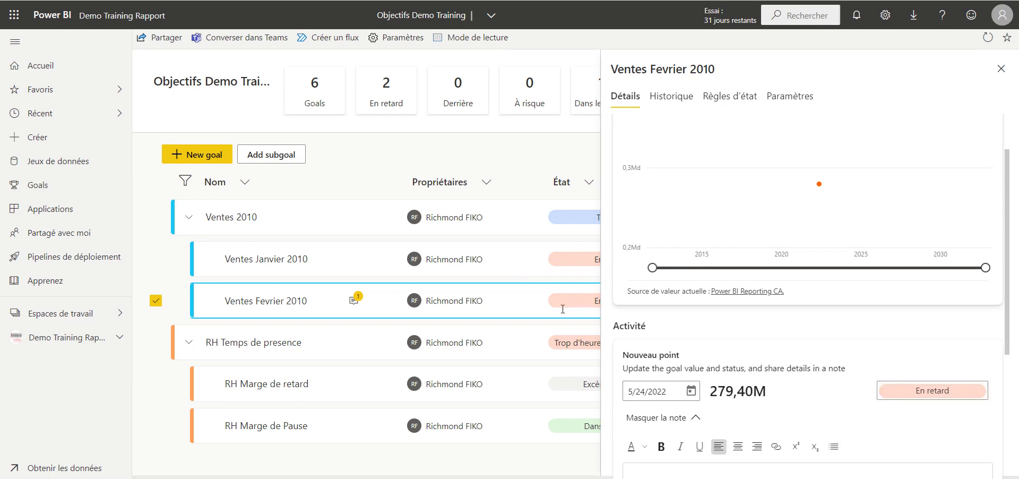
scroll(662, 277, "down", 5)
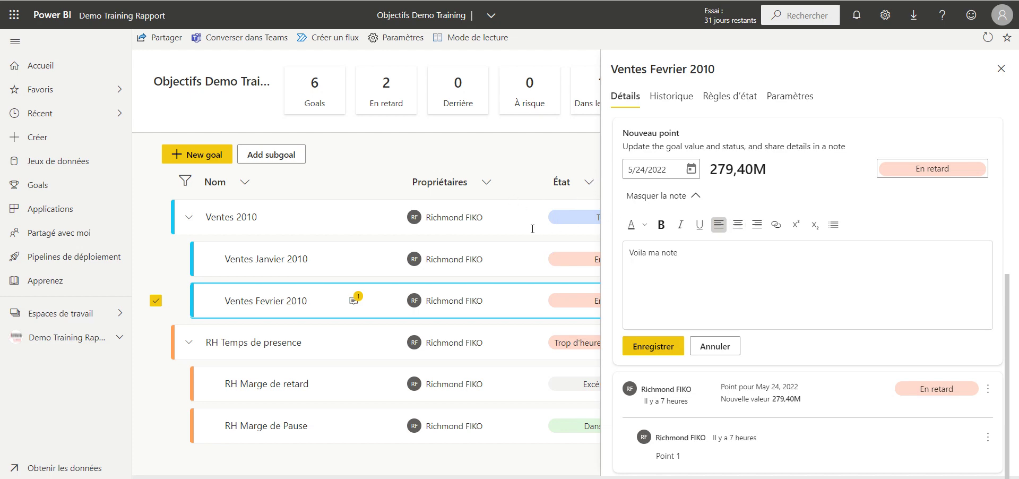
key("shift+Left")
key("shift+Left")
key("shift+Left")
key("shift+Left")
key("shift+Left")
key("shift+Left")
key("shift+Left")
key("shift+Left")
key("shift+Left")
key("shift+Left")
key("shift+Left")
key("shift+Left")
key("shift+Left")
key("shift+Left")
key("ctrl+b")
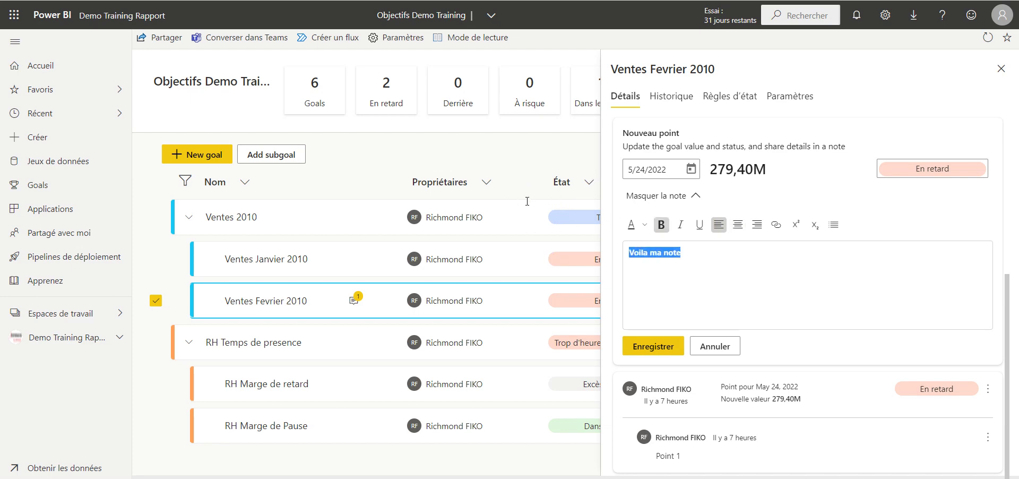
key("End")
key("Return")
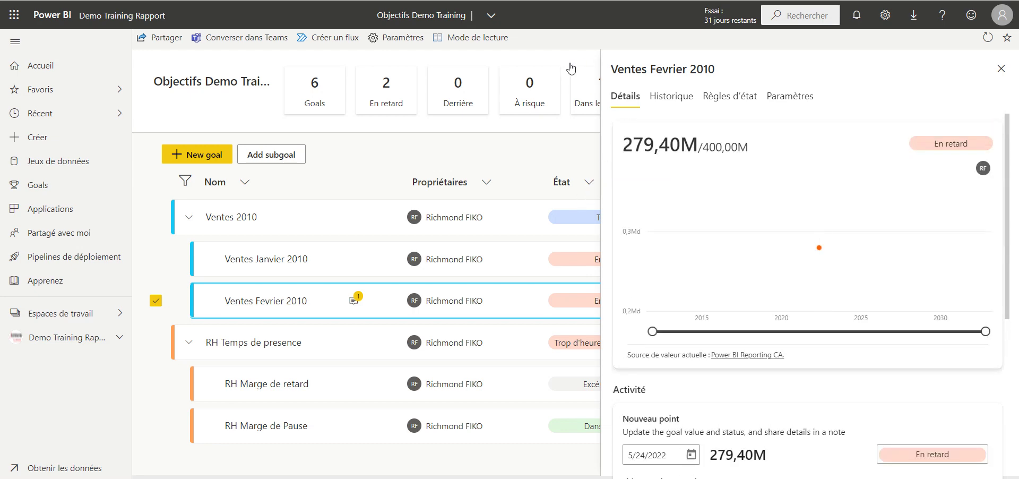
Inspect the status rules and the tracking and data connection settings of Ventes Fevrier 2010, and close its details
left_click(729, 96)
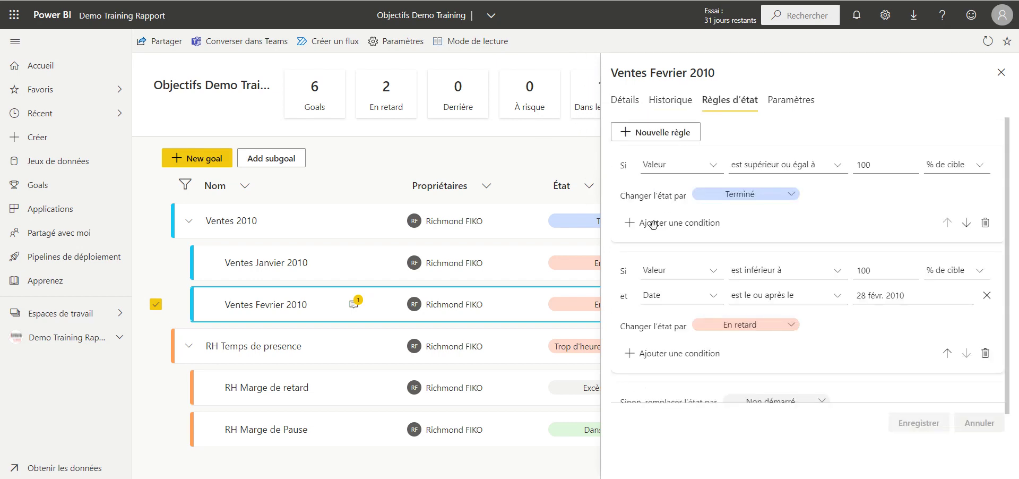
scroll(647, 212, "down", 1)
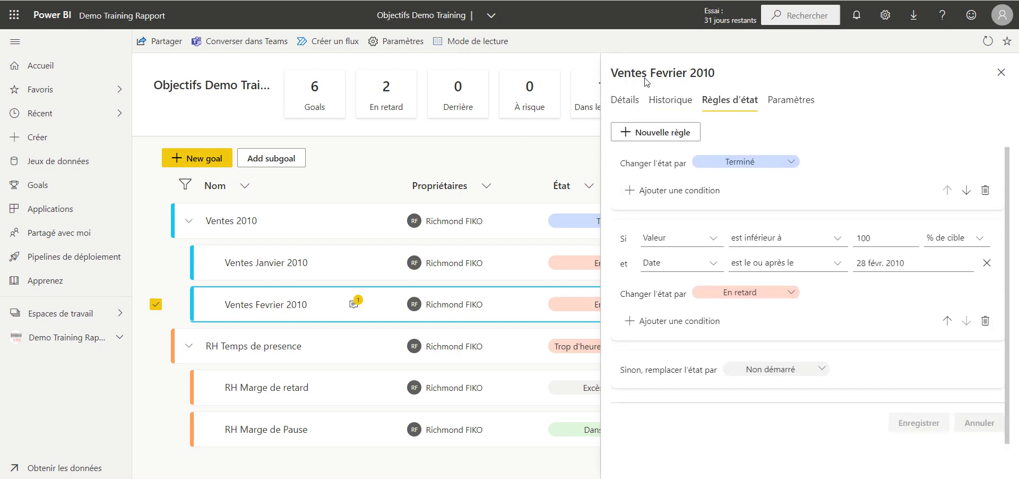
left_click(789, 100)
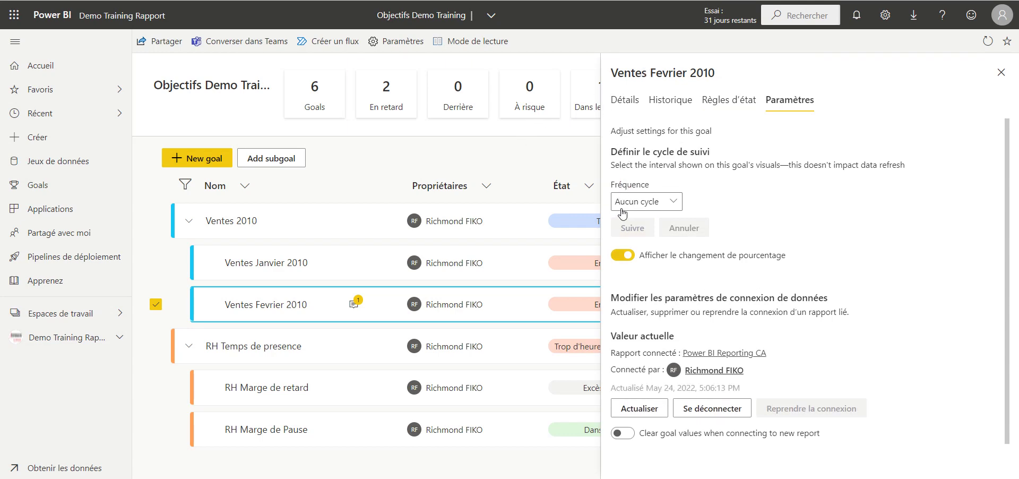
key("Escape")
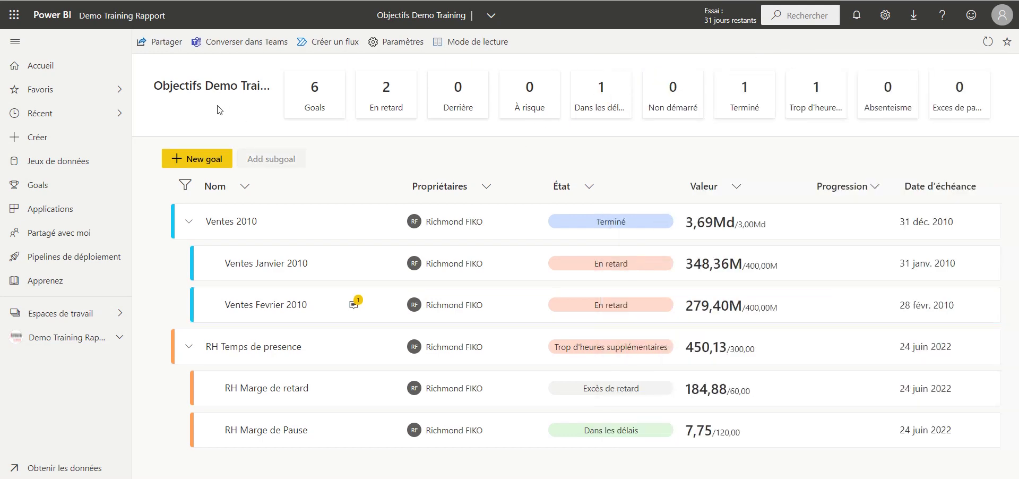